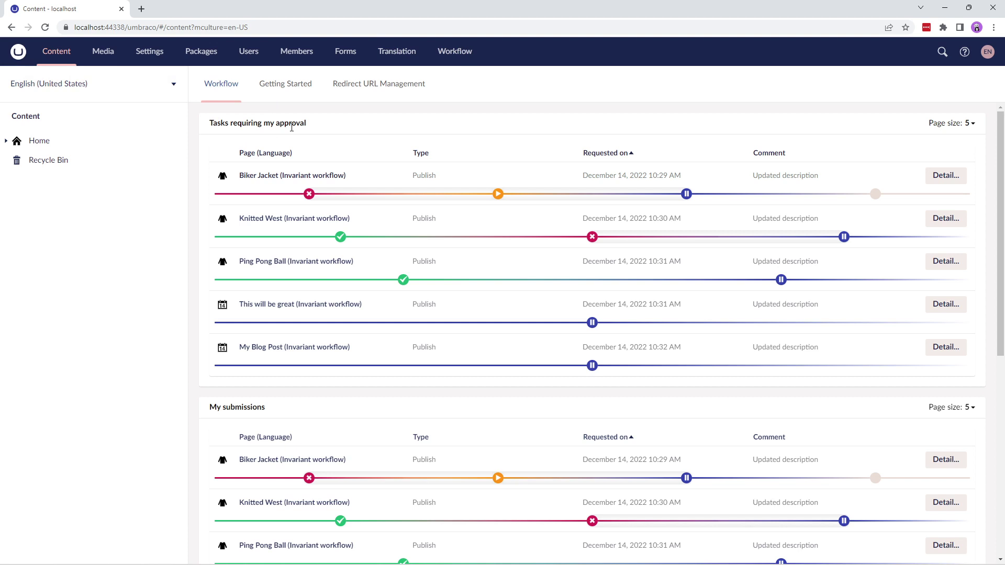
Step: Look through the Workflow dashboard's approval tasks, submissions and stale content sections
scroll(291, 157, down, 3)
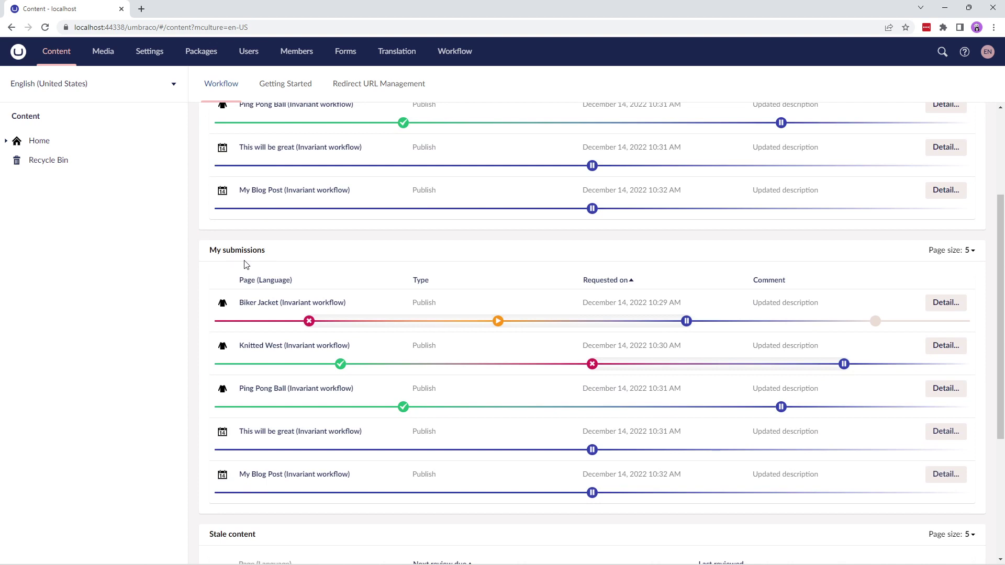
scroll(246, 265, down, 4)
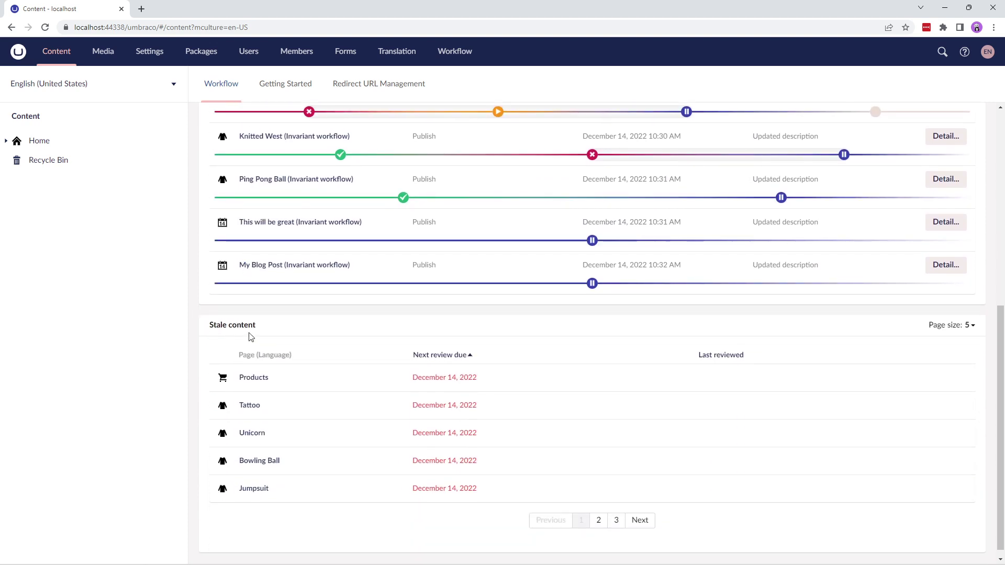
scroll(253, 344, up, 7)
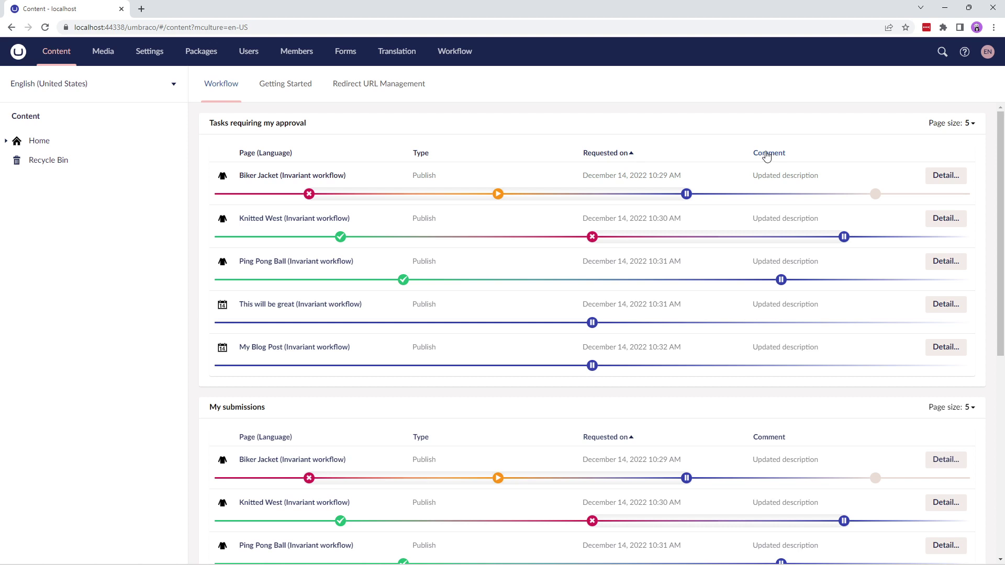
Step: Inspect the pending publish workflow for Biker Jacket, including its content differences, and return to the dashboard
click(948, 176)
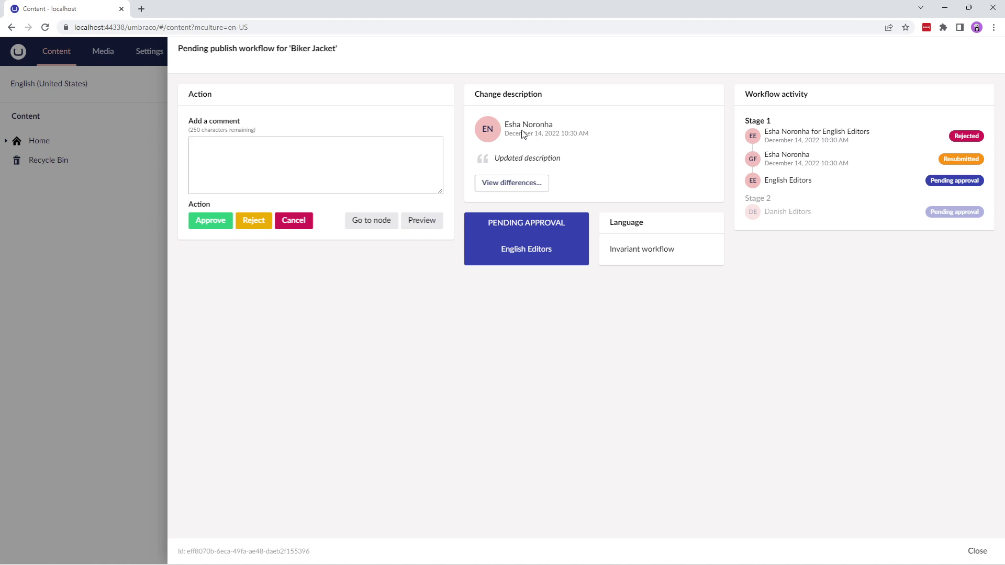
click(510, 184)
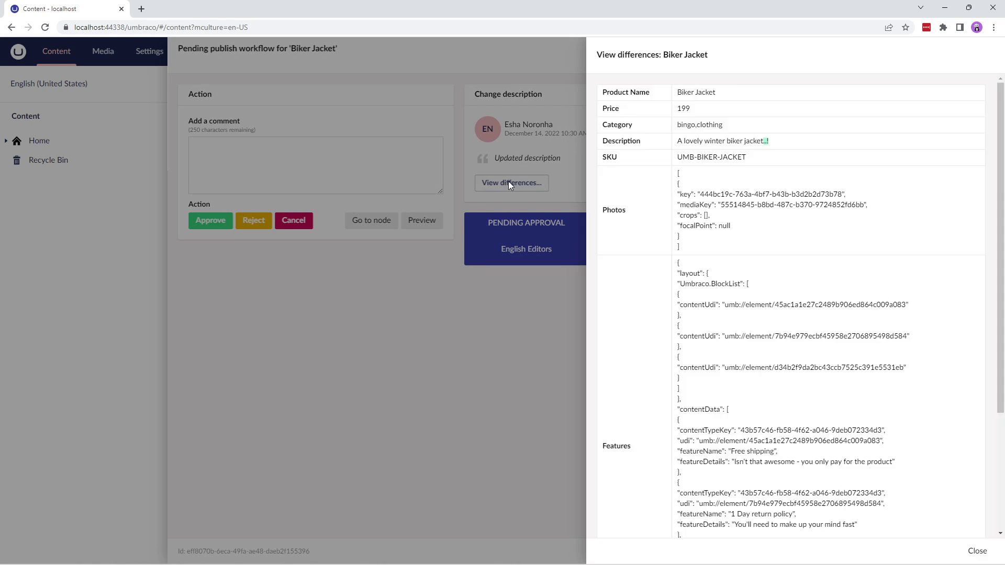
click(979, 554)
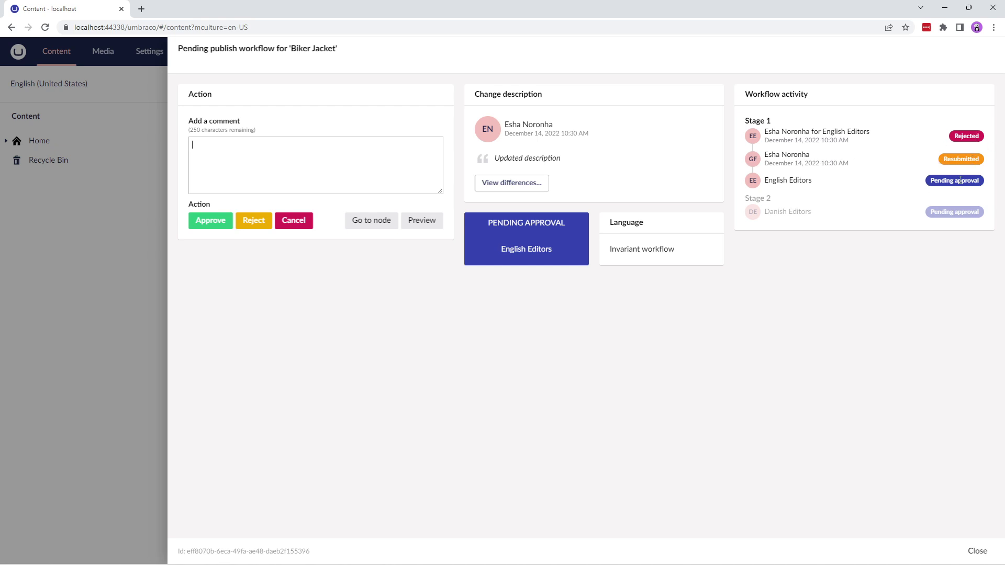
click(977, 552)
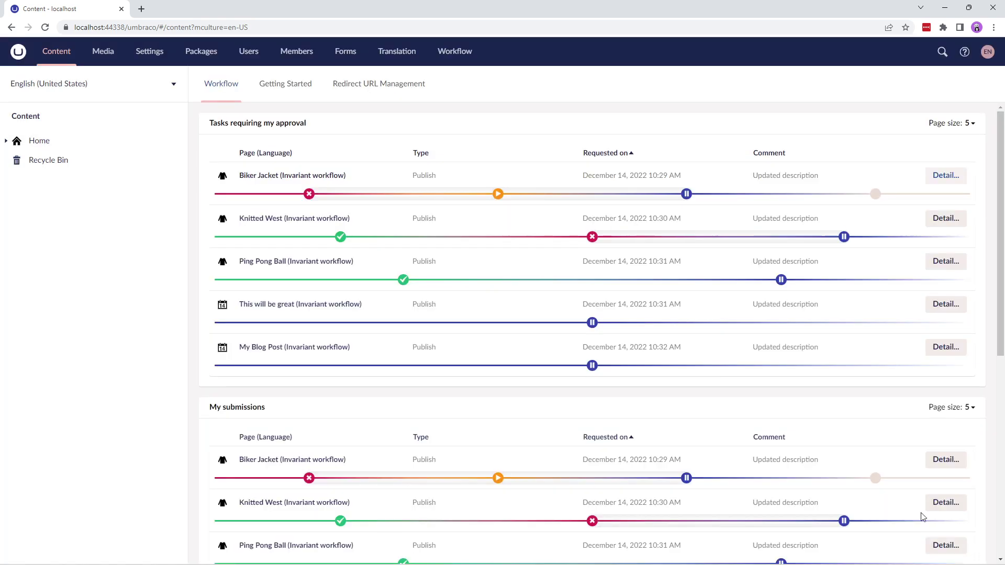
Step: Check the page size options for tasks requiring approval and examine the My submissions and Stale content lists
click(970, 124)
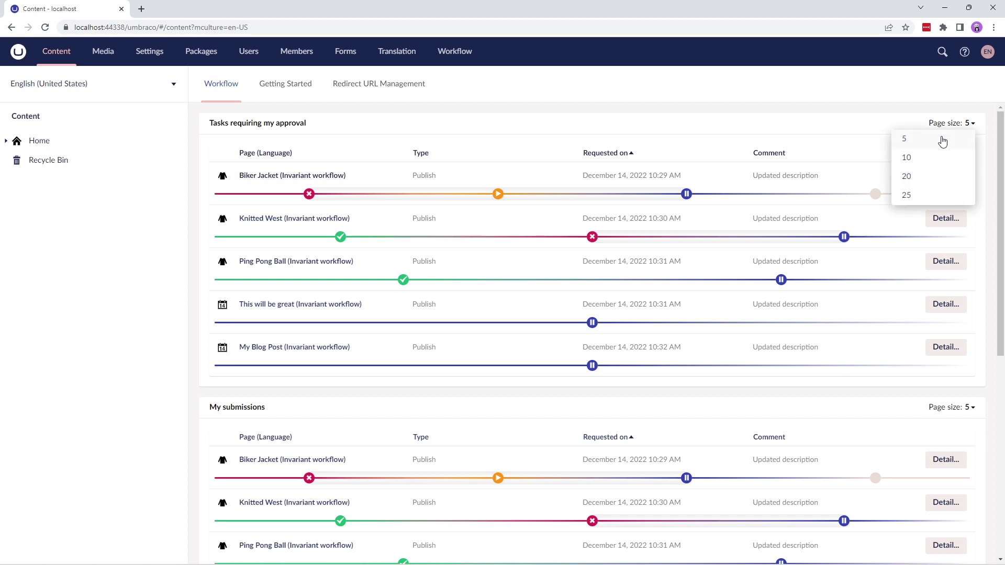
click(905, 120)
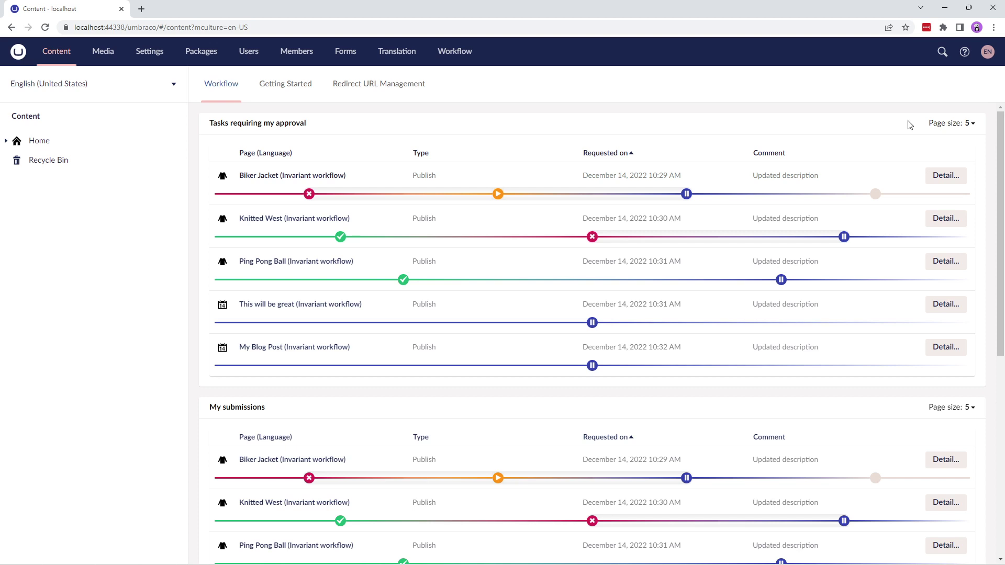
scroll(522, 429, down, 4)
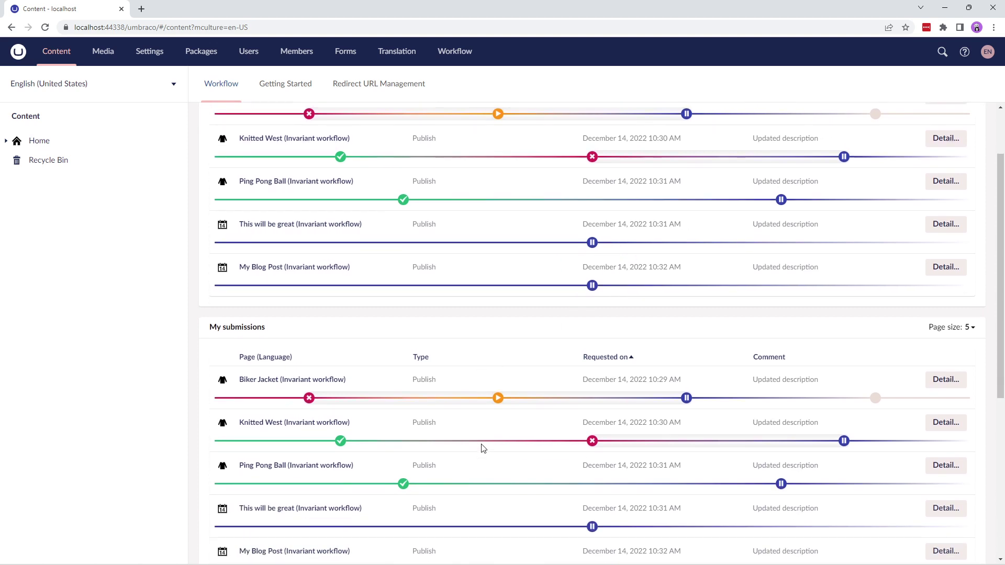
scroll(486, 425, down, 1)
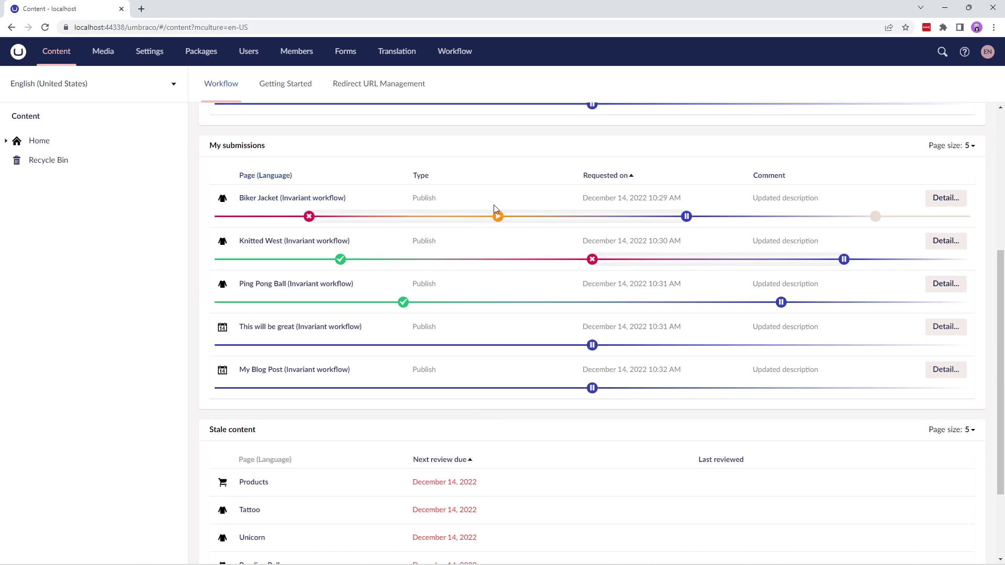
scroll(321, 426, down, 3)
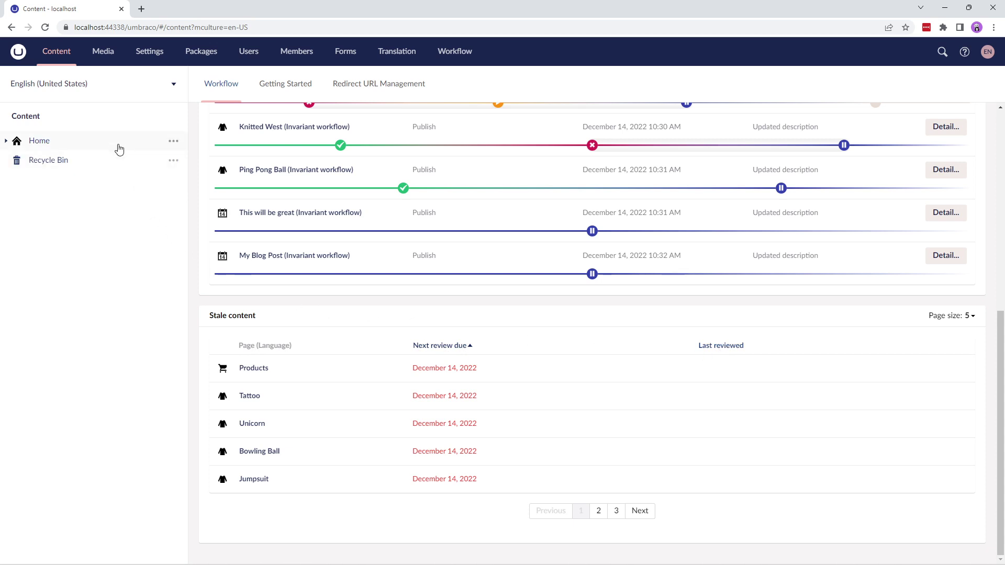
Step: Open the Home page and view its workflow initiation form and workflow configuration
click(39, 141)
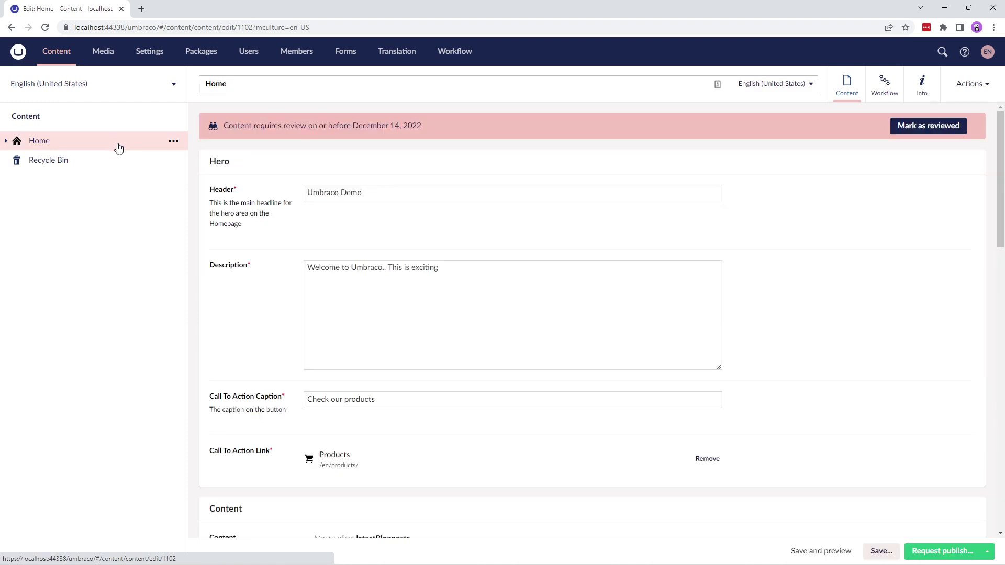
click(886, 92)
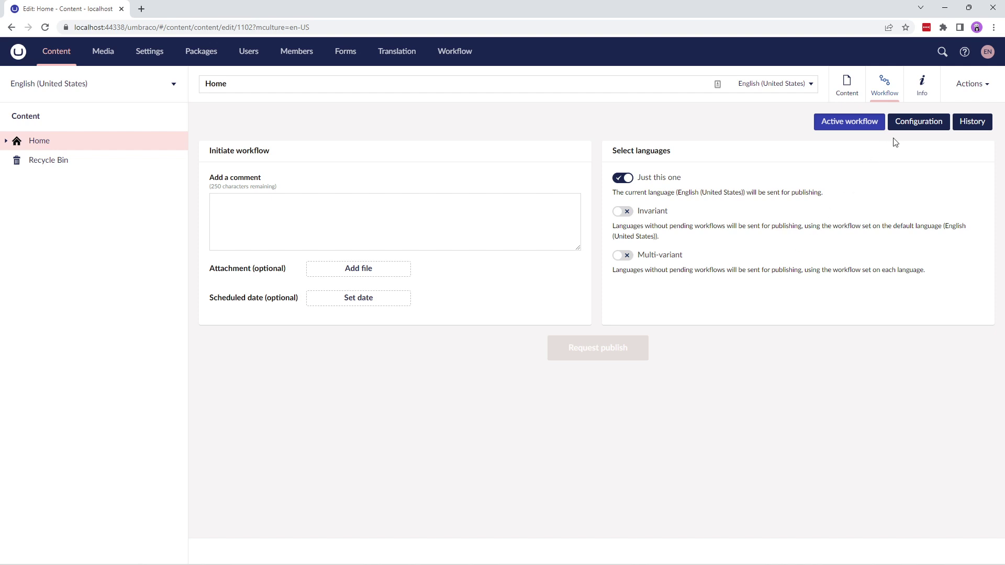
click(903, 128)
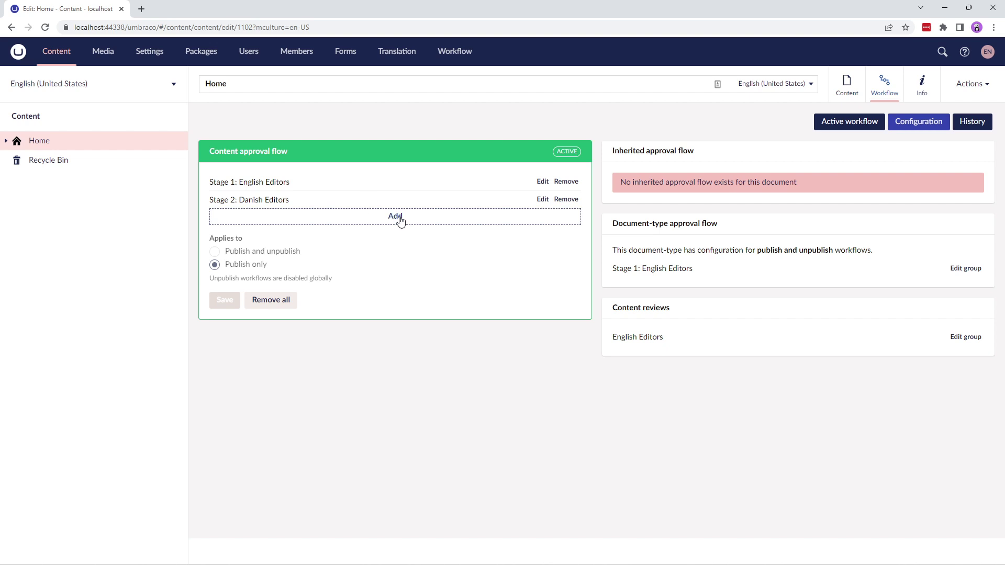
Step: Examine the settings, roles and members of the English Editors group assigned to stage 1, and leave it unchanged
click(542, 181)
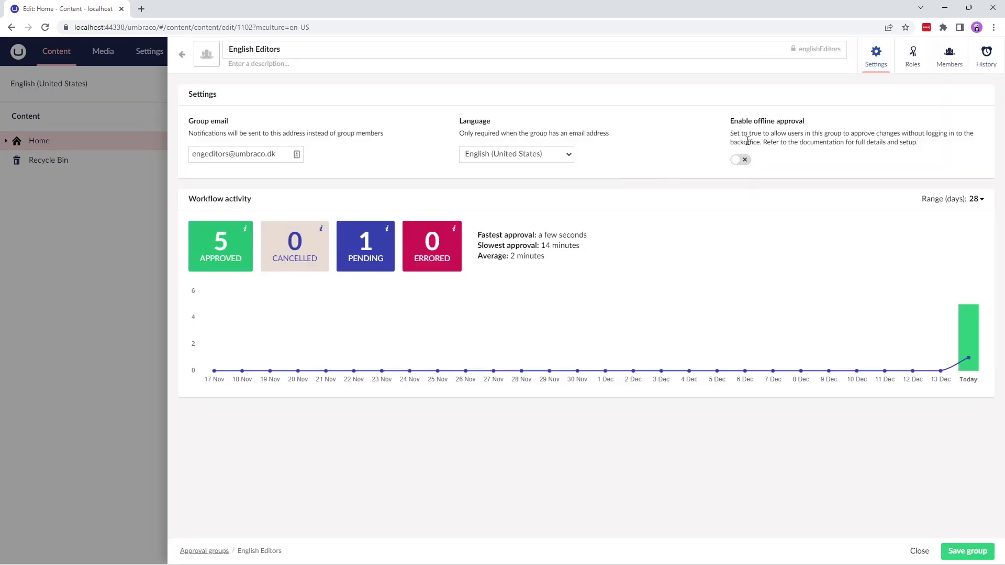
click(913, 64)
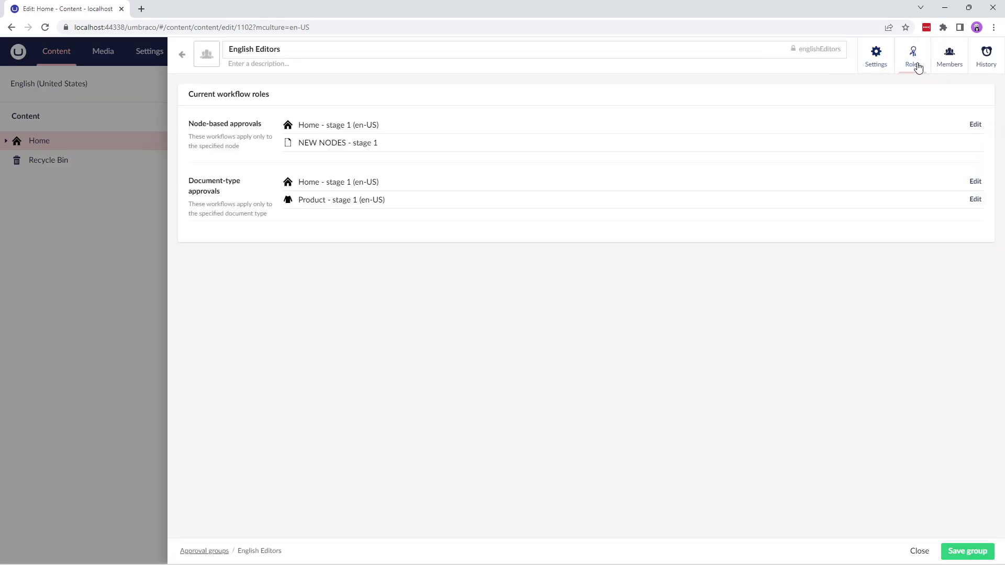
click(949, 65)
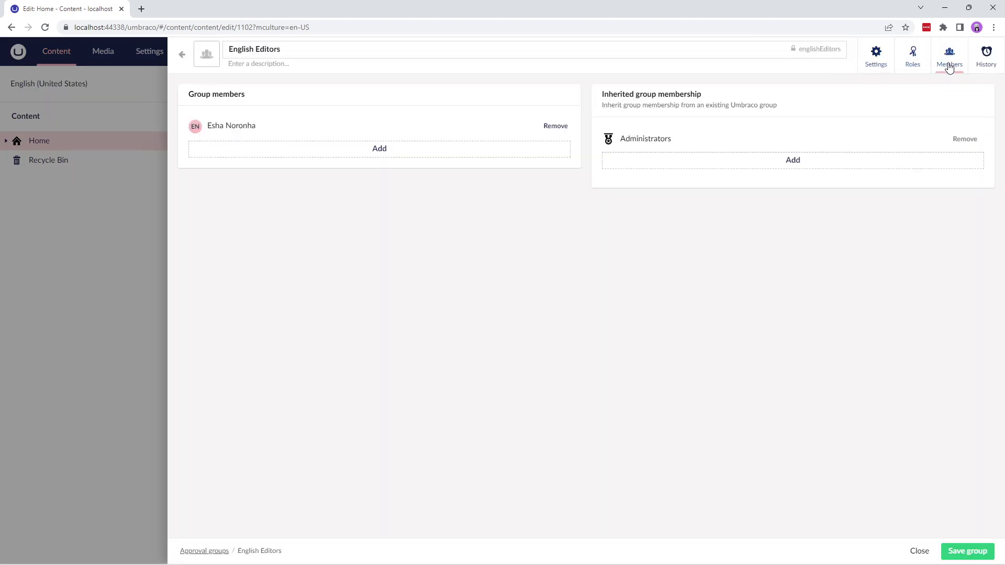
click(913, 67)
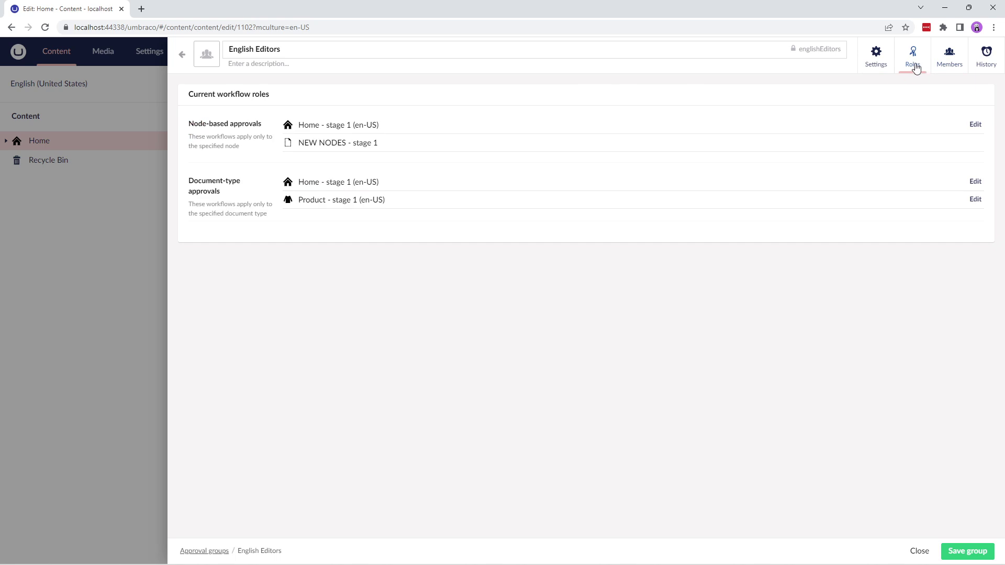
click(918, 550)
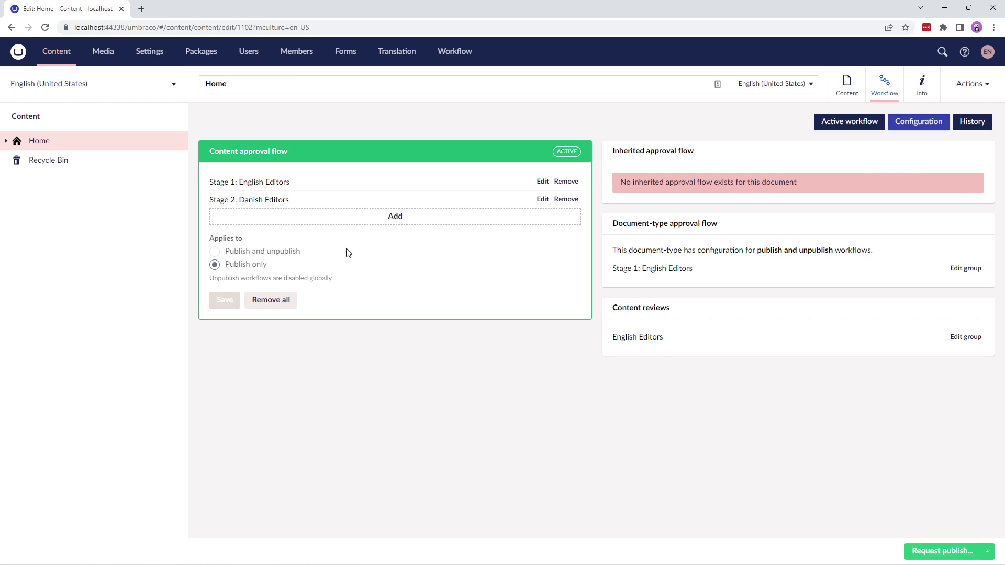
Step: Try to move the Danish Editors stage above English Editors in Home's content approval flow and save it
drag(258, 202, 269, 182)
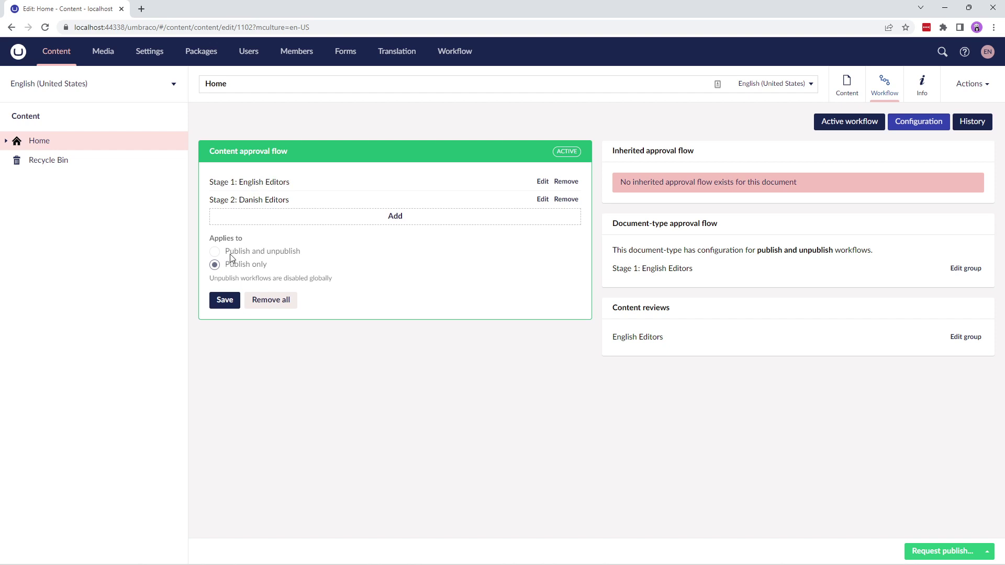
click(227, 300)
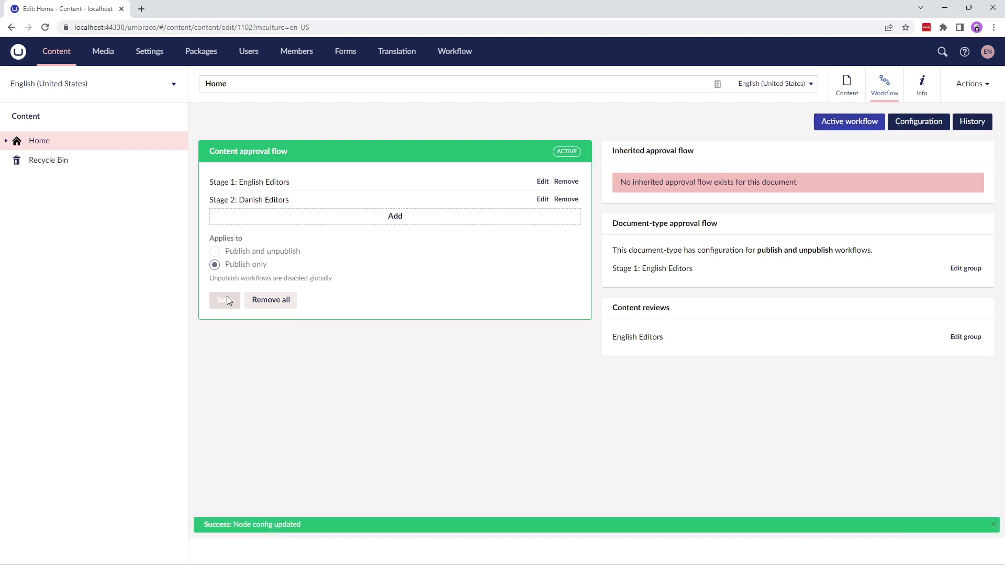
Step: Return to Home's workflow configuration and look over the page's children in the content tree
click(919, 121)
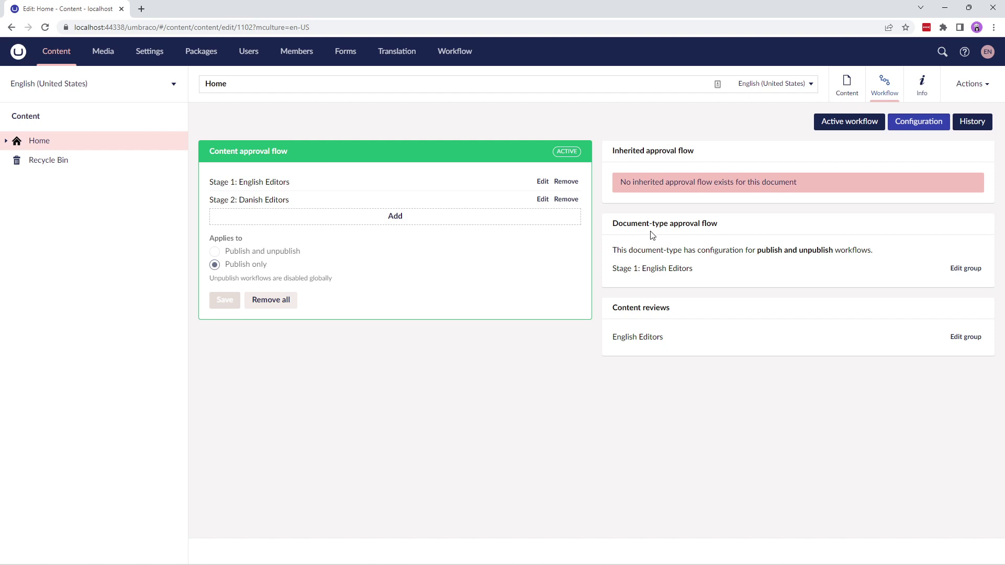
click(6, 141)
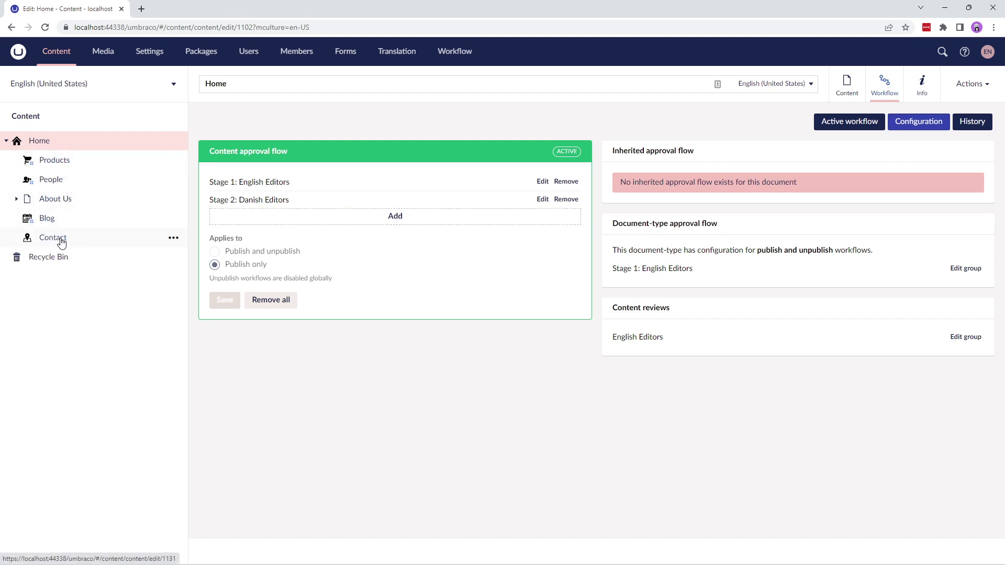
click(6, 141)
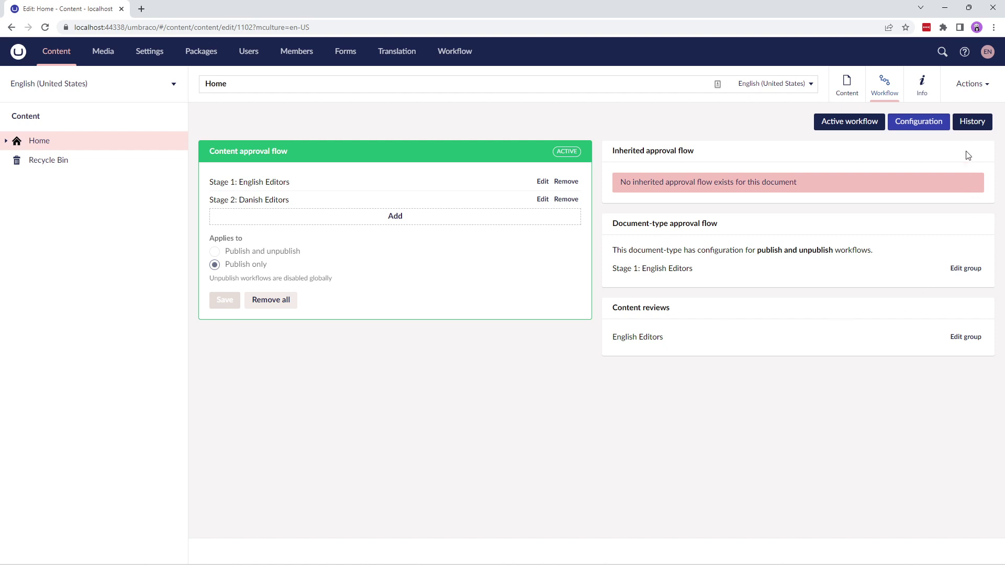
Step: Review Home's workflow history together with its filter and page size options
click(968, 131)
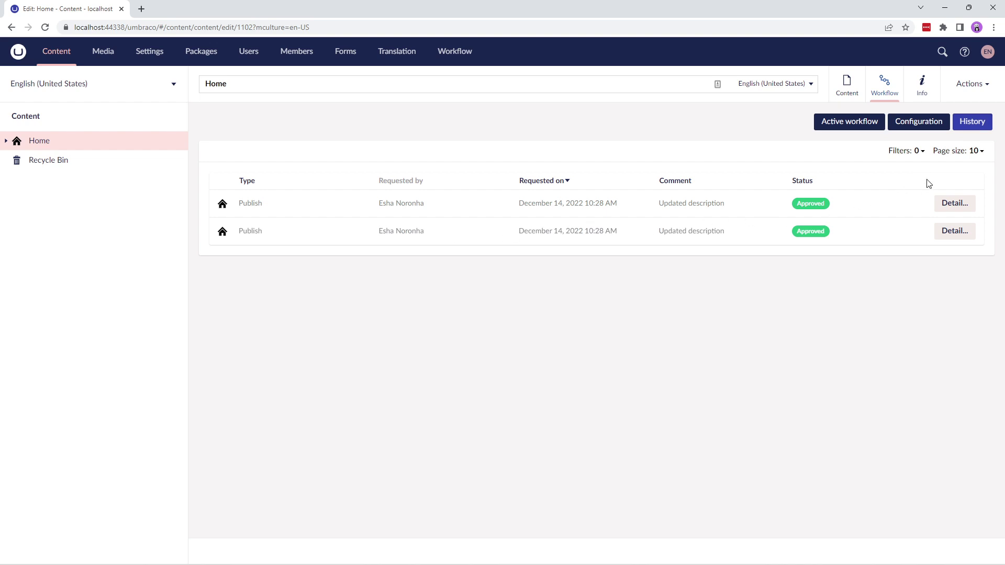
click(917, 153)
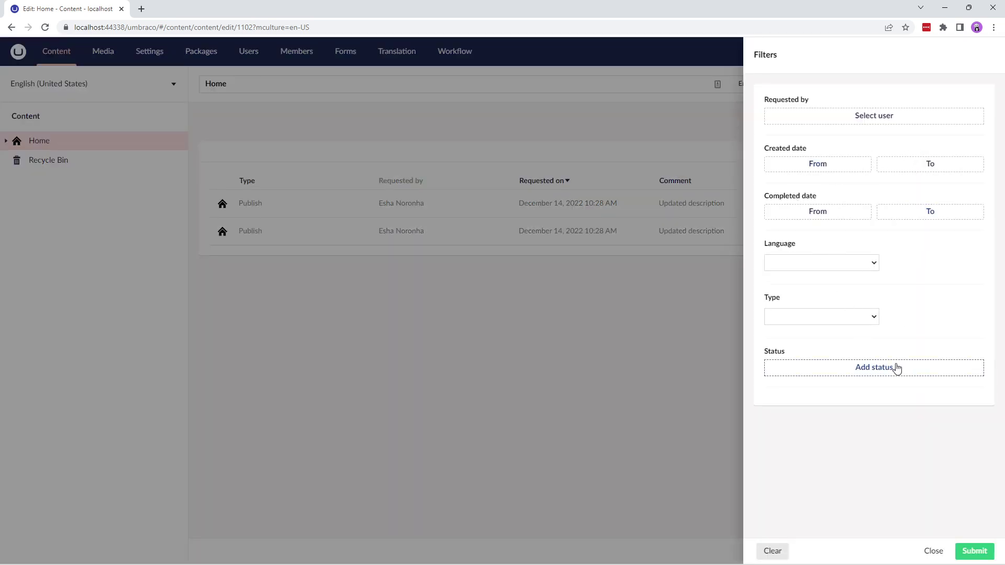
click(933, 552)
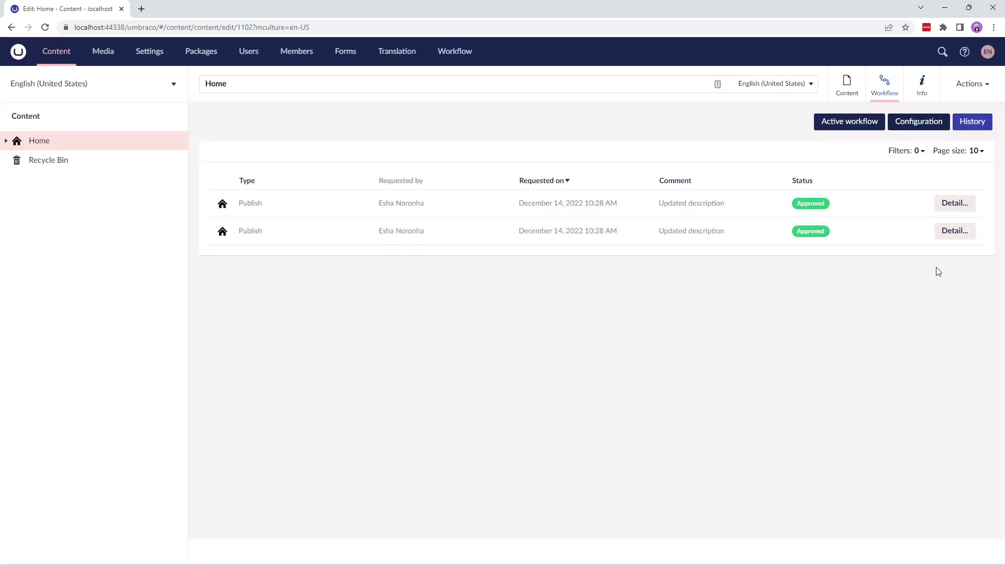
click(972, 157)
click(997, 155)
Step: Return to Home's content and check the additional publish and unpublish options available for the page
click(849, 97)
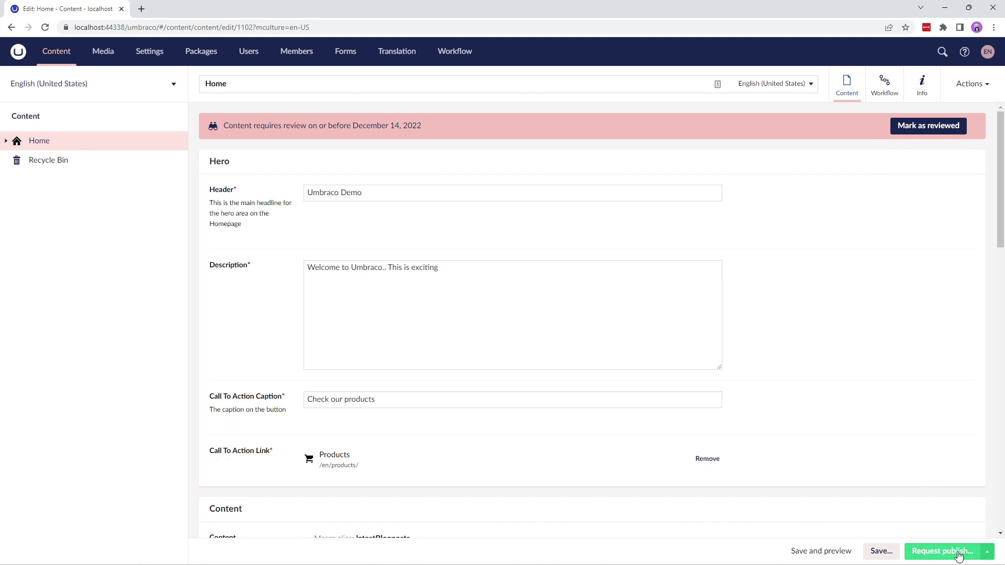
click(988, 556)
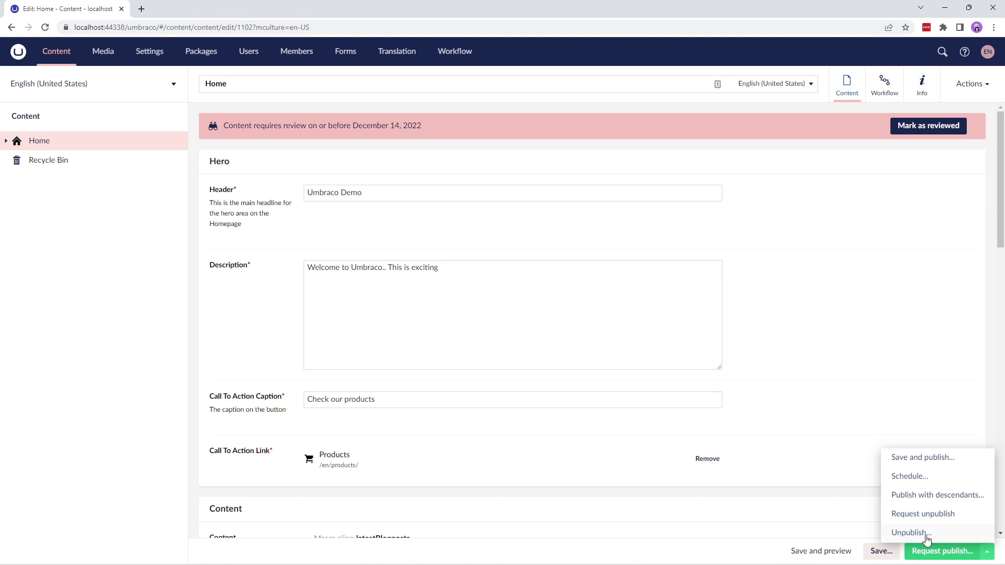
click(830, 507)
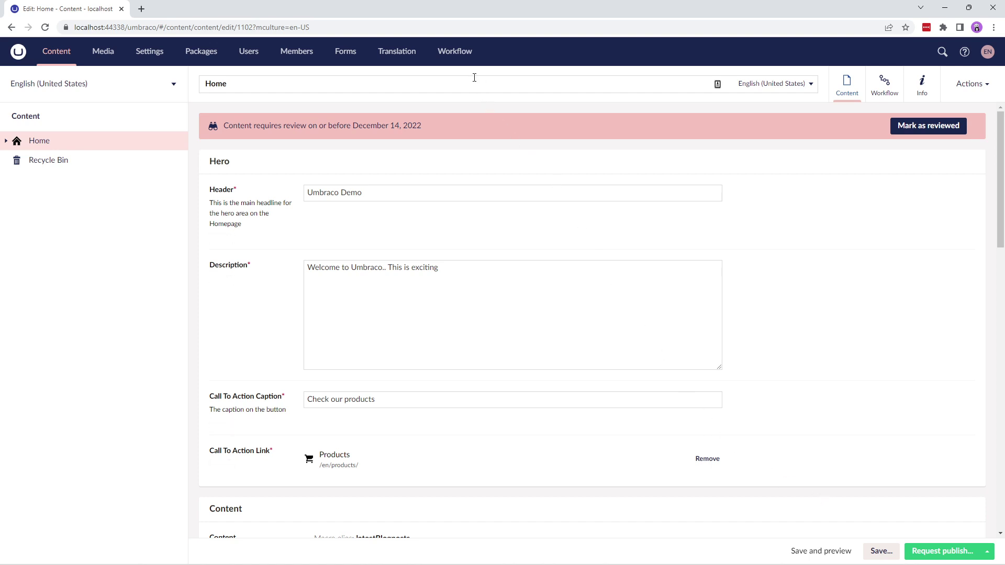
Step: In the Workflow section, set the workflow activity range to 30 days and open the history of approved workflows
click(462, 58)
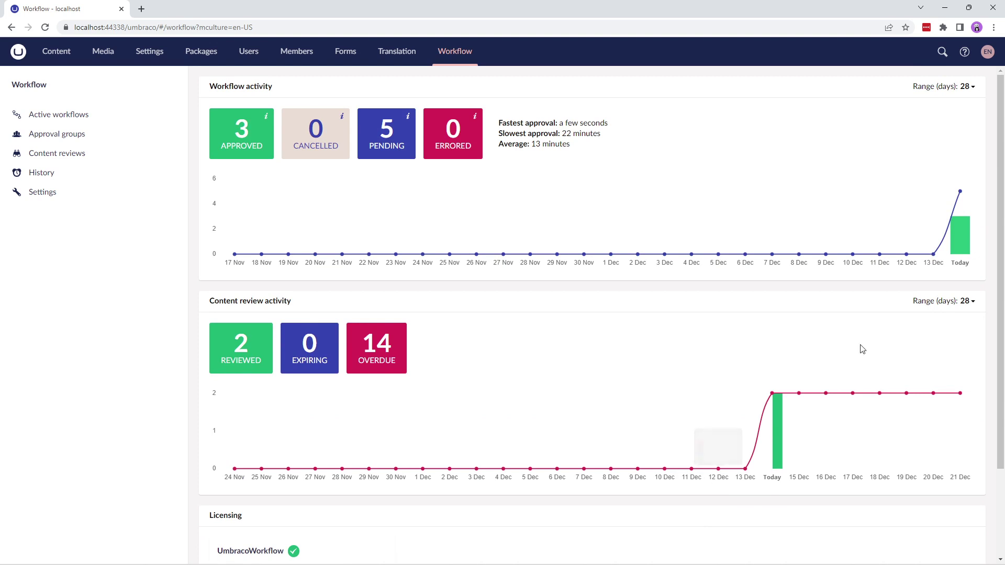
click(967, 87)
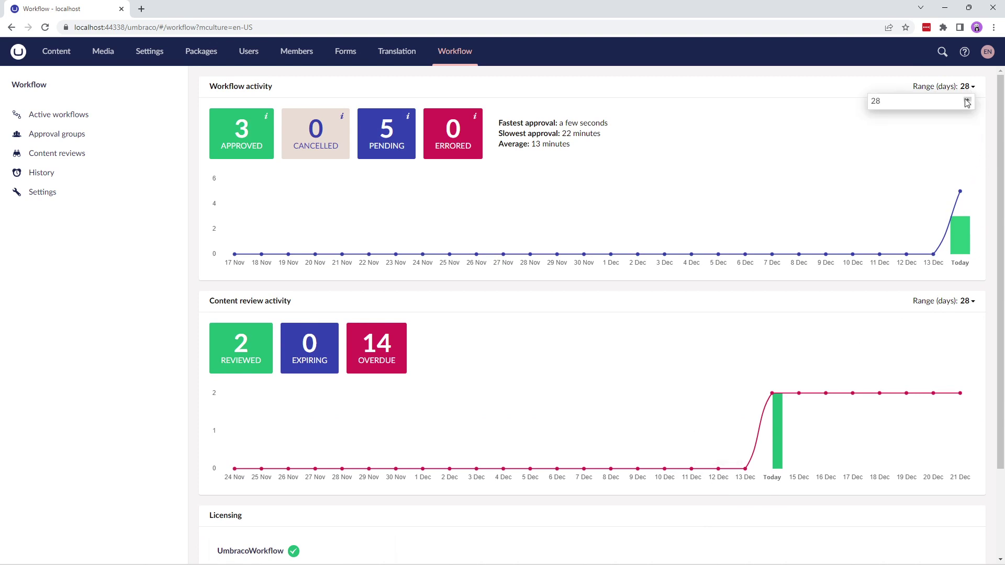
click(969, 99)
click(968, 100)
click(937, 136)
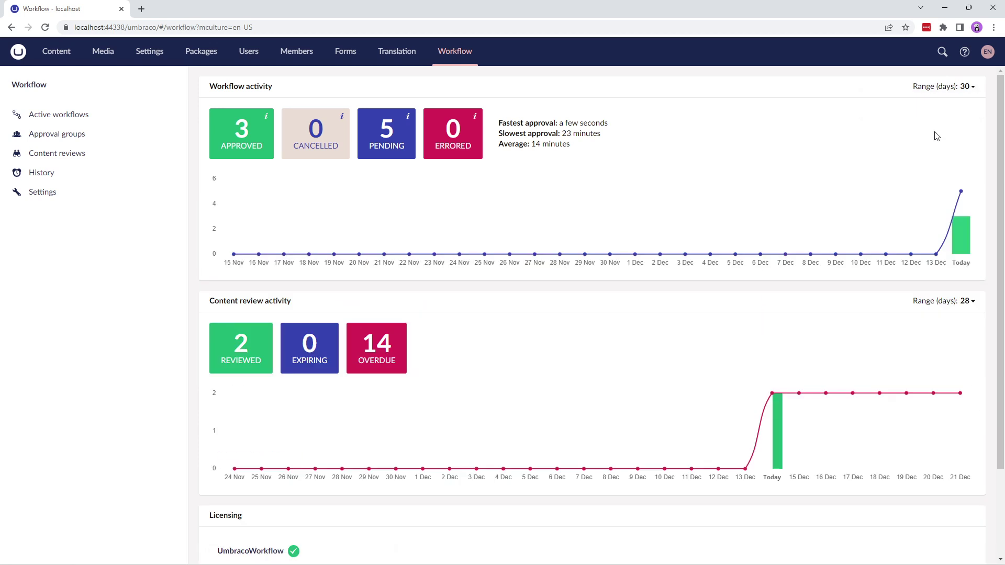
click(242, 141)
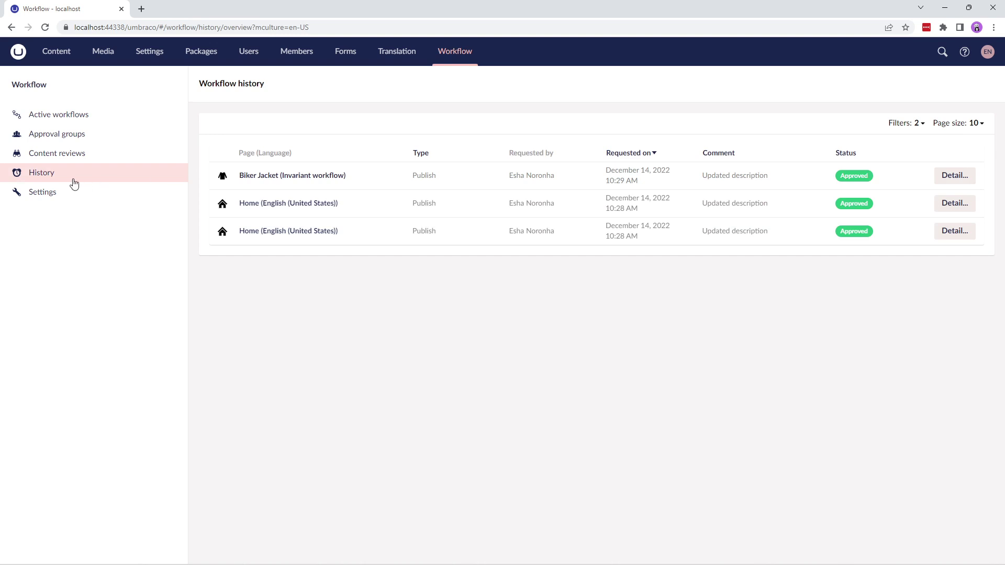
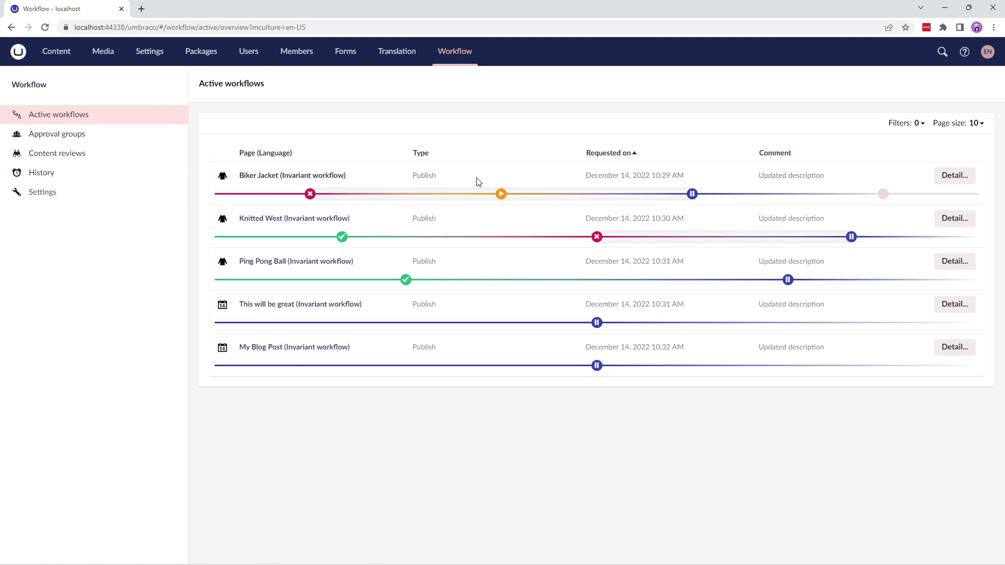
Step: Open the Danish Editors approval group and examine its settings, including the available languages and its workflow activity
click(92, 140)
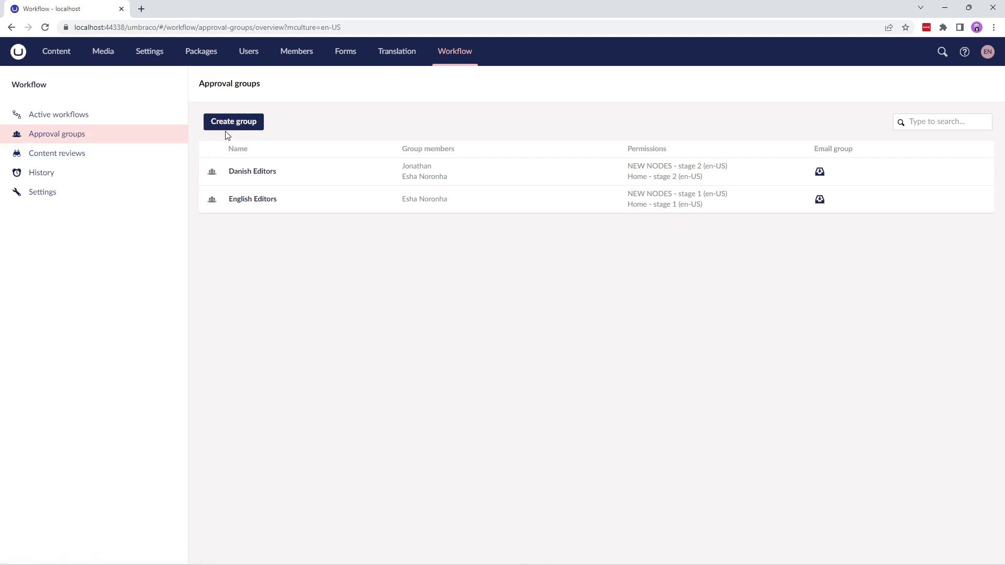
click(247, 173)
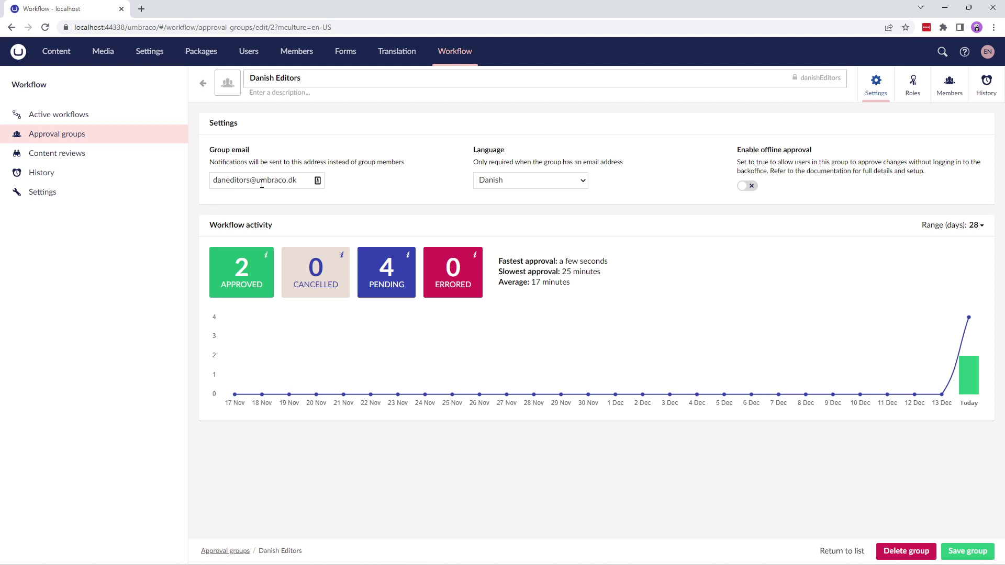
click(544, 186)
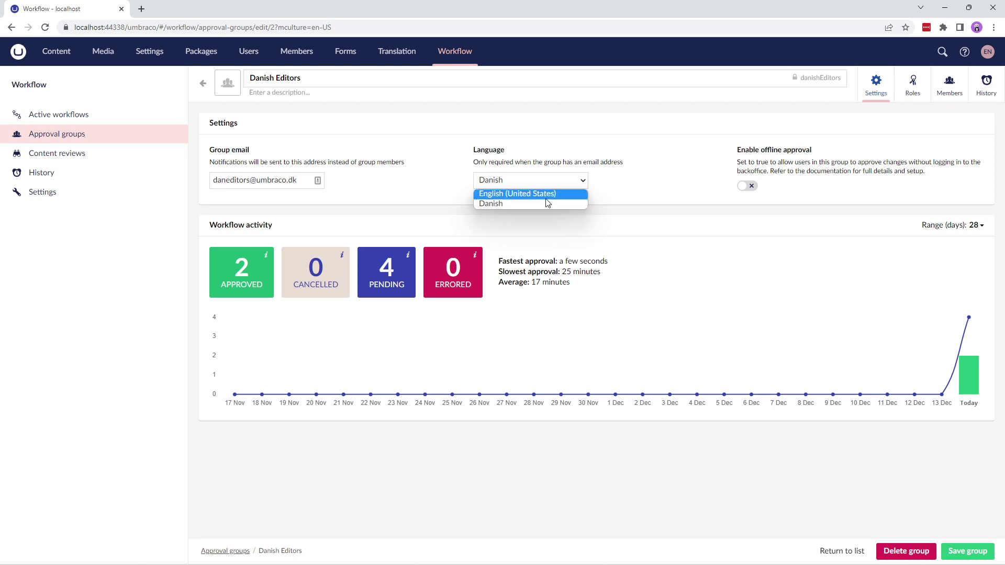
click(618, 199)
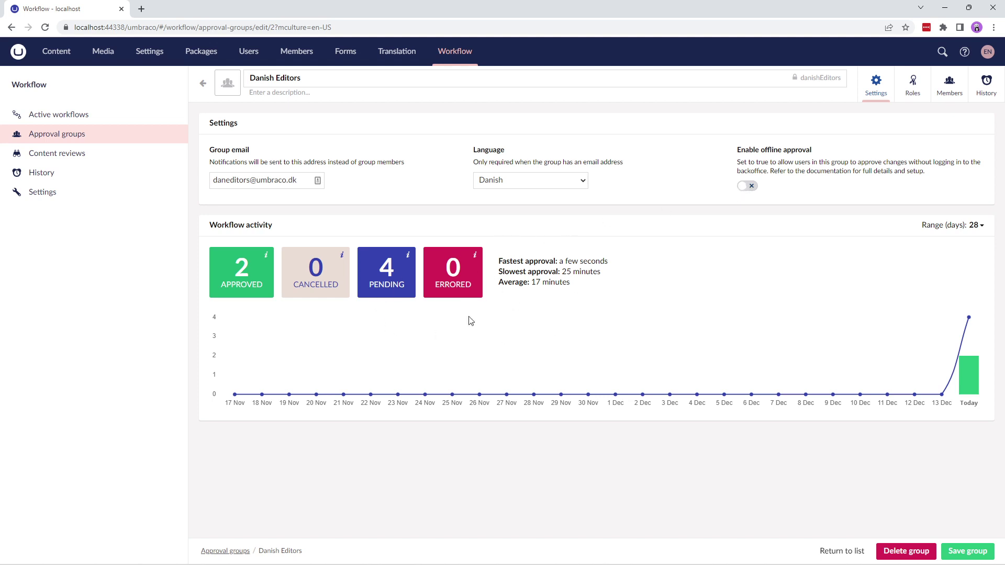
Step: Review the Danish Editors group's roles, members and history, including the user groups available for inherited membership
click(911, 93)
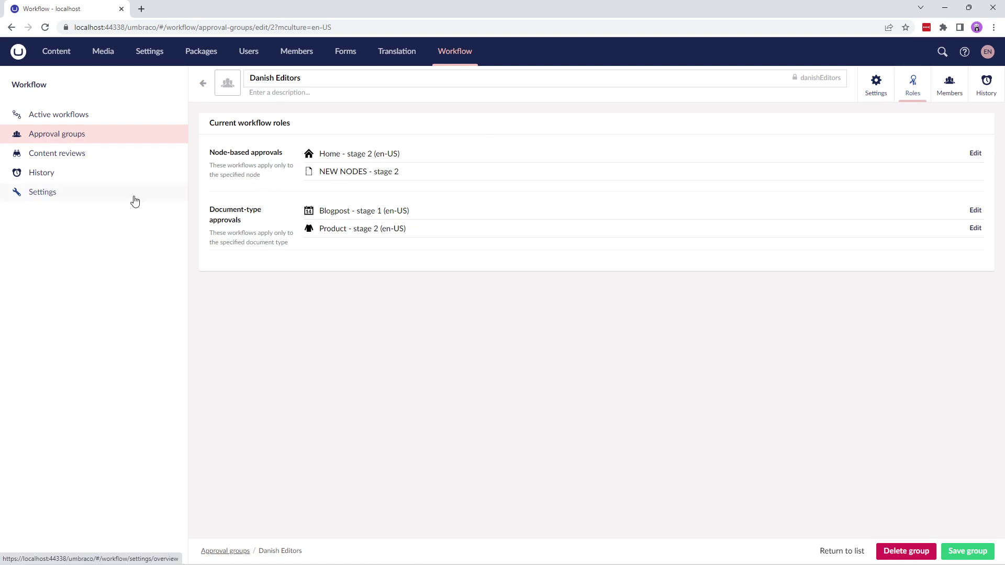
click(941, 102)
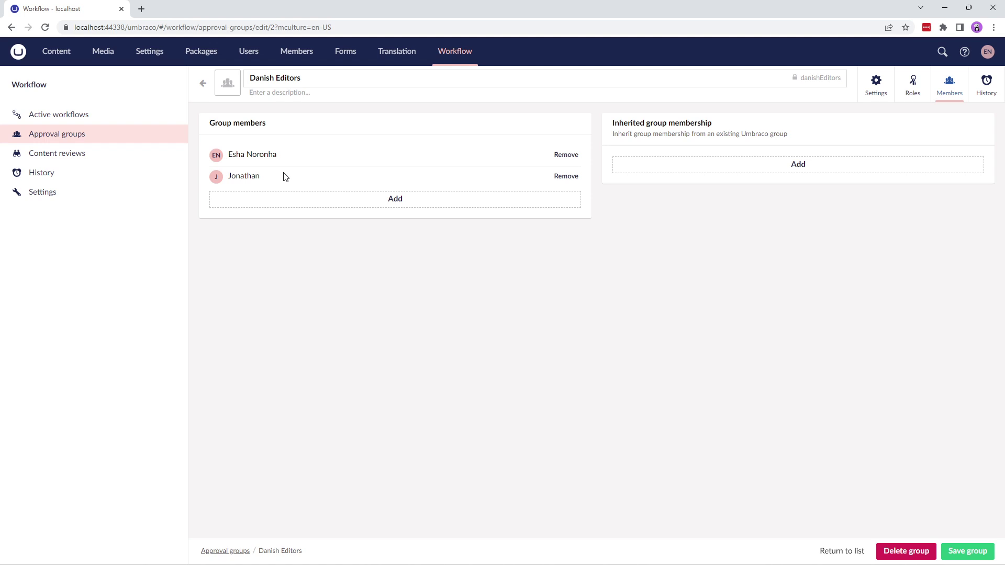
click(798, 165)
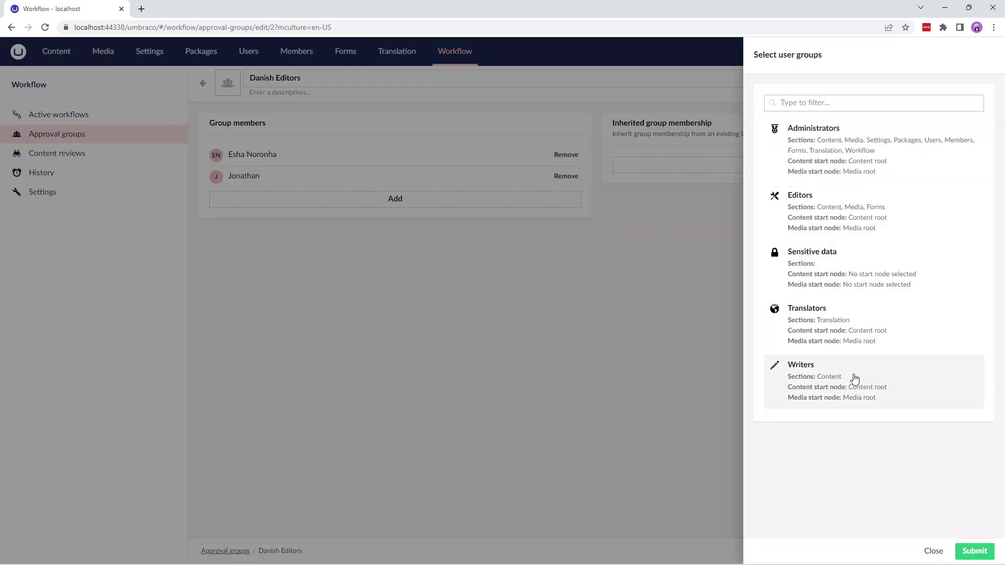
click(932, 551)
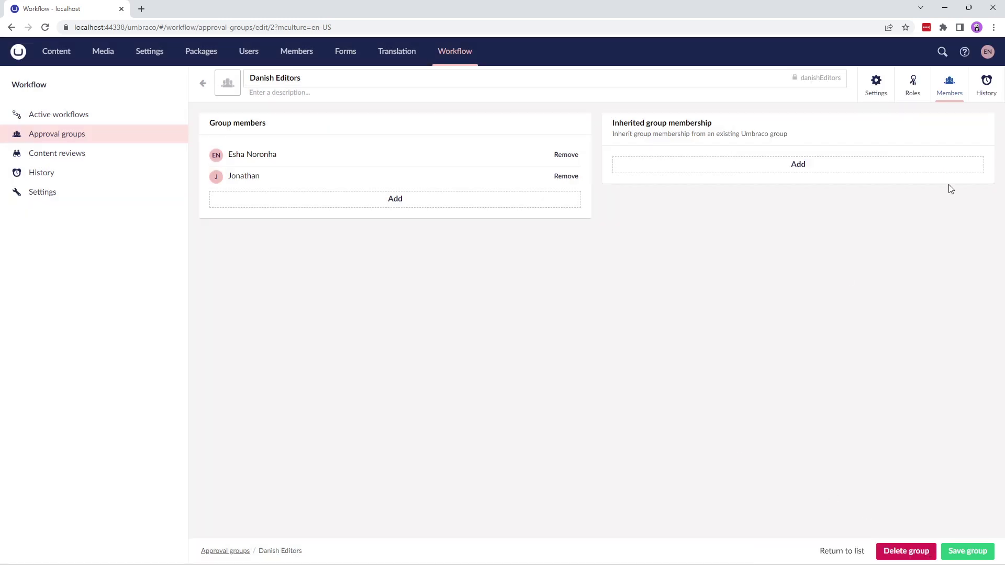
click(986, 89)
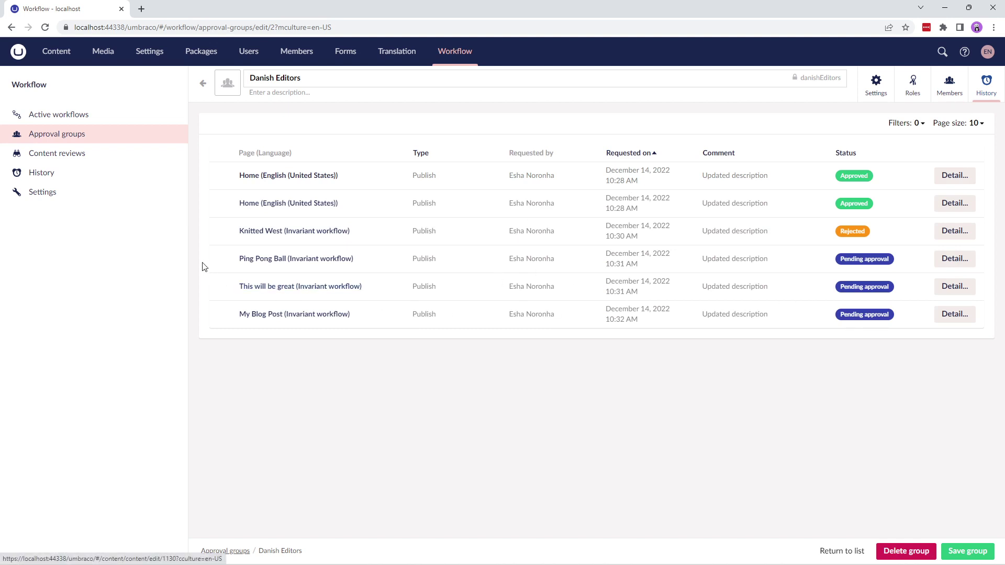
Step: Mark the Tattoo product as reviewed from the content reviews overview and return to that overview
click(79, 155)
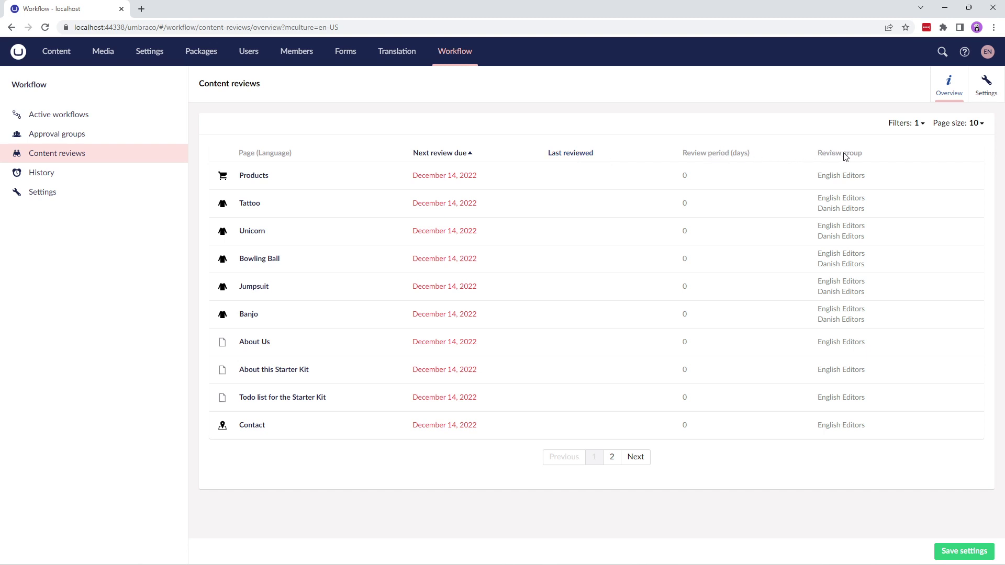
click(250, 204)
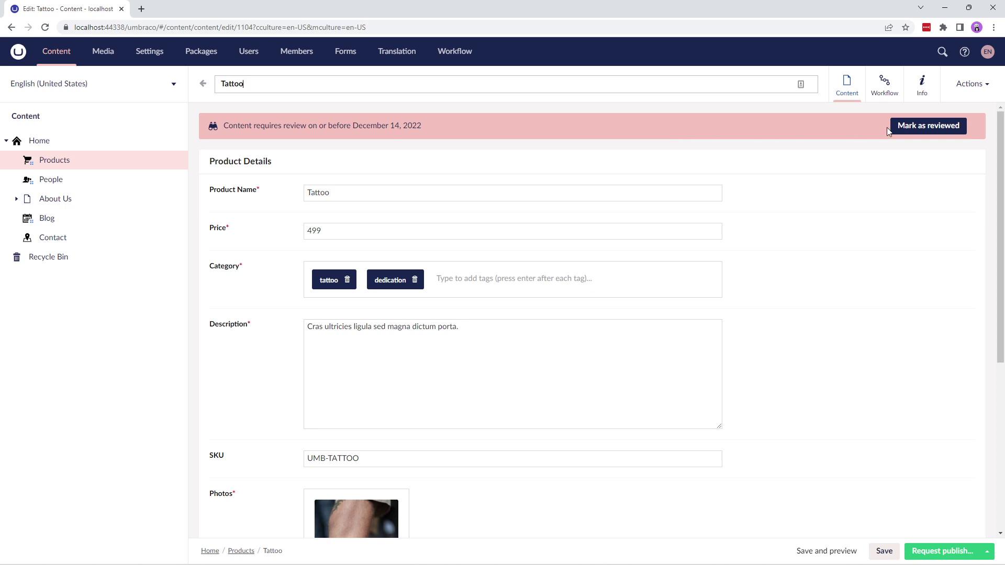
click(929, 127)
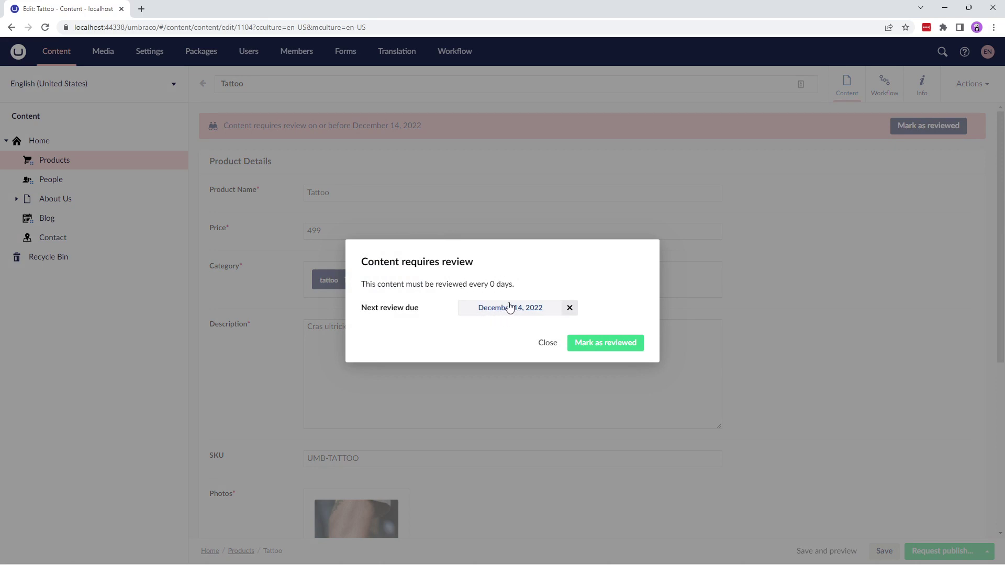
click(594, 344)
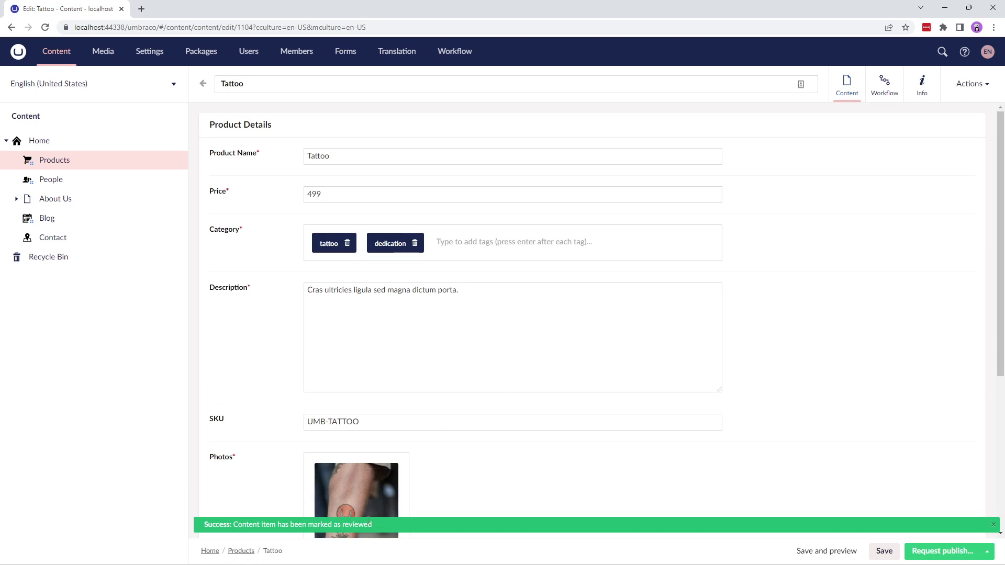
click(457, 55)
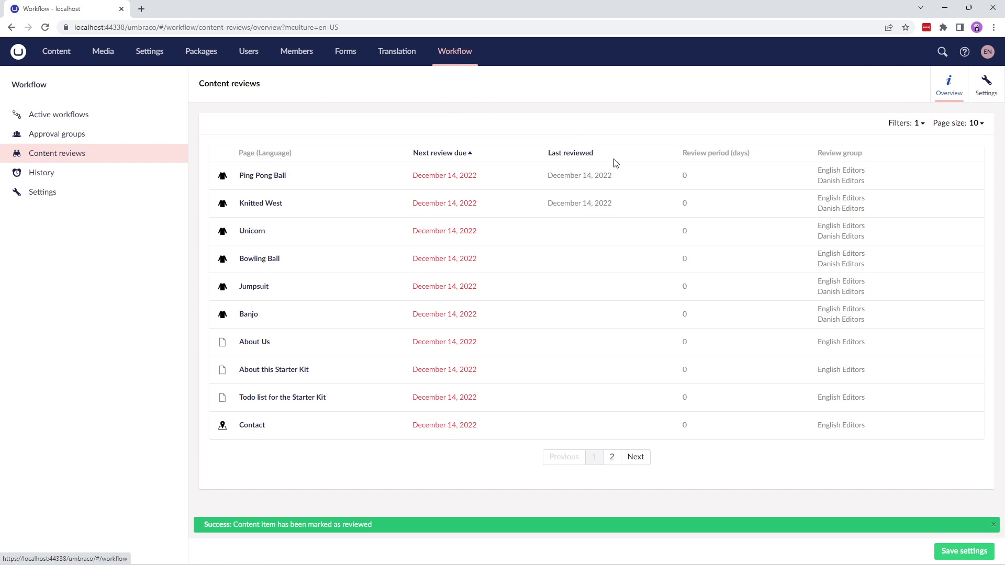
Step: Examine the content review settings and Home's item review settings, including its language options, and leave them without submitting
click(977, 96)
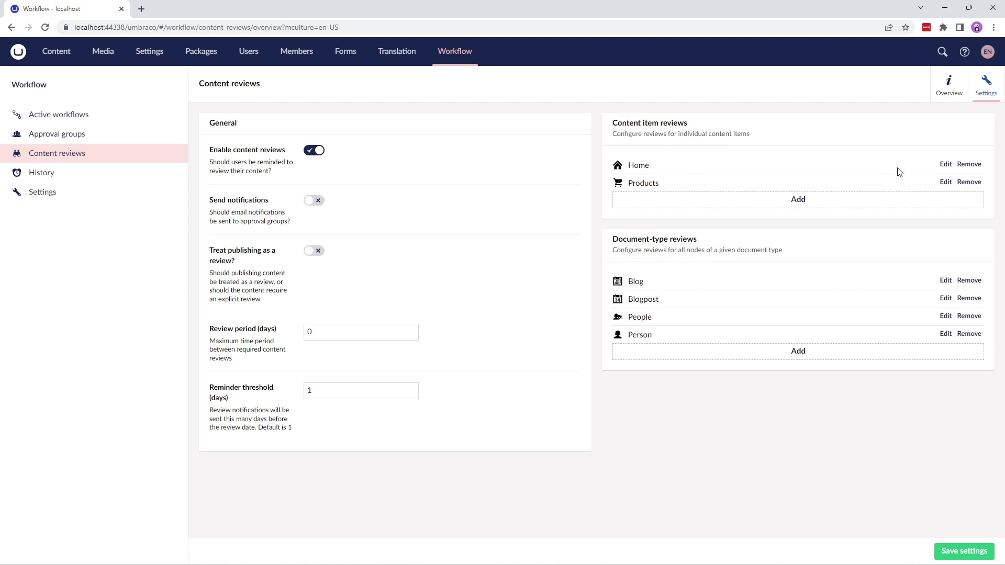
click(944, 165)
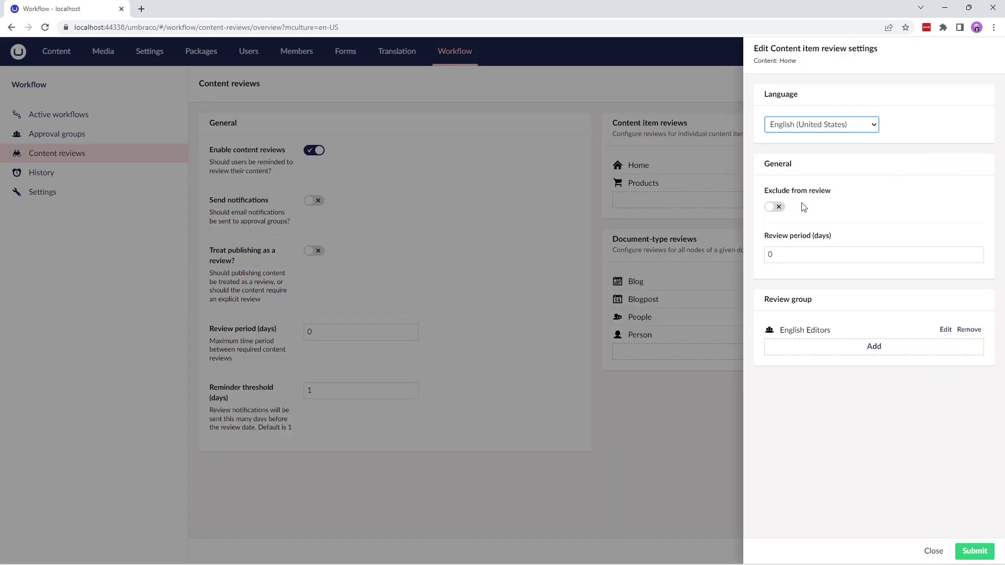
click(809, 127)
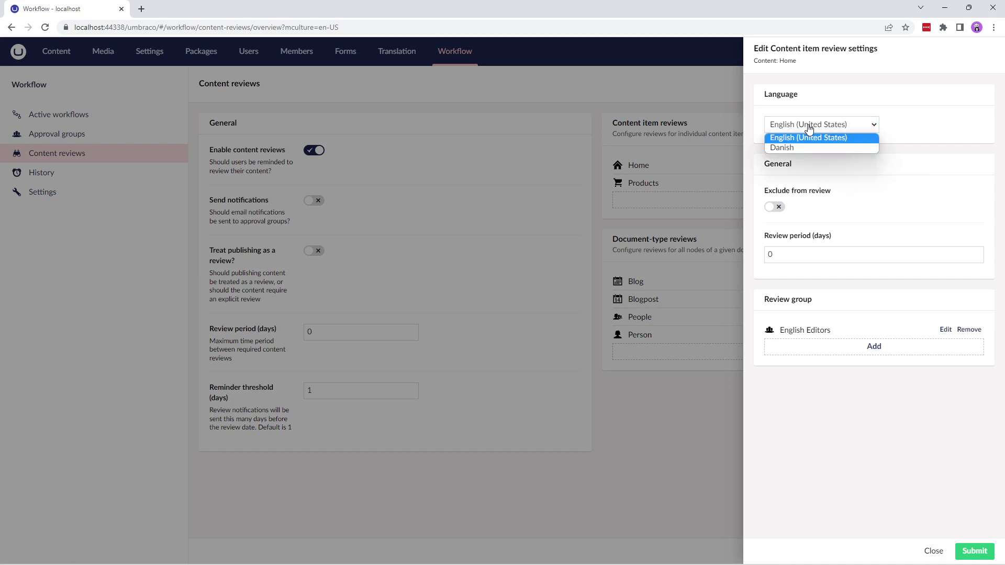
click(809, 127)
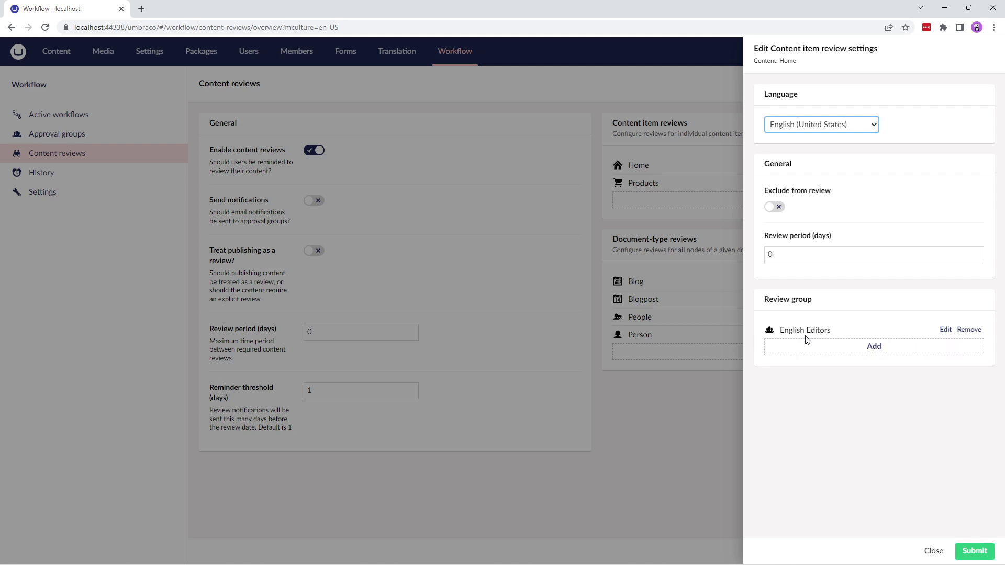
click(934, 552)
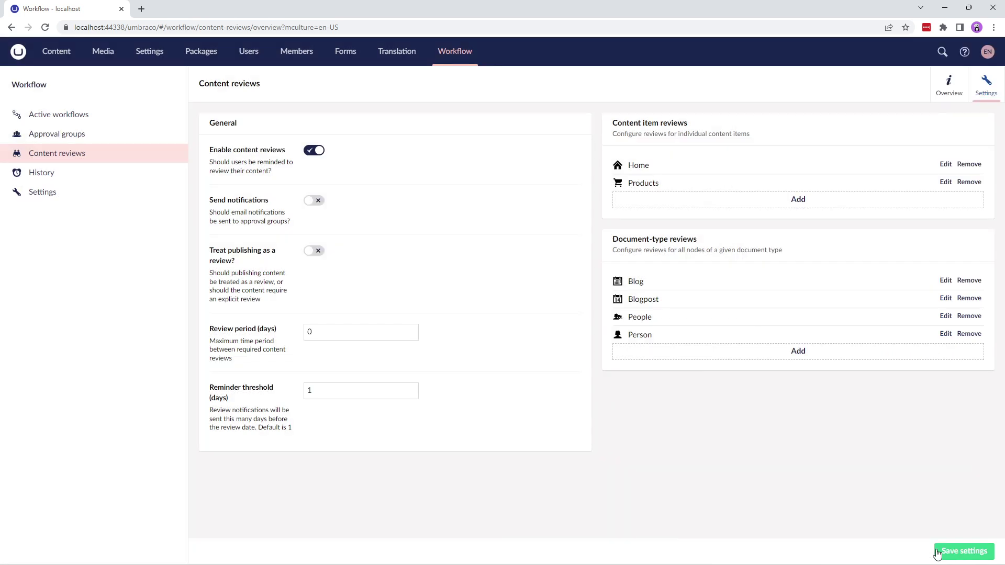
Step: Look over the overall workflow history and the Workflow section's general and notification settings
click(35, 178)
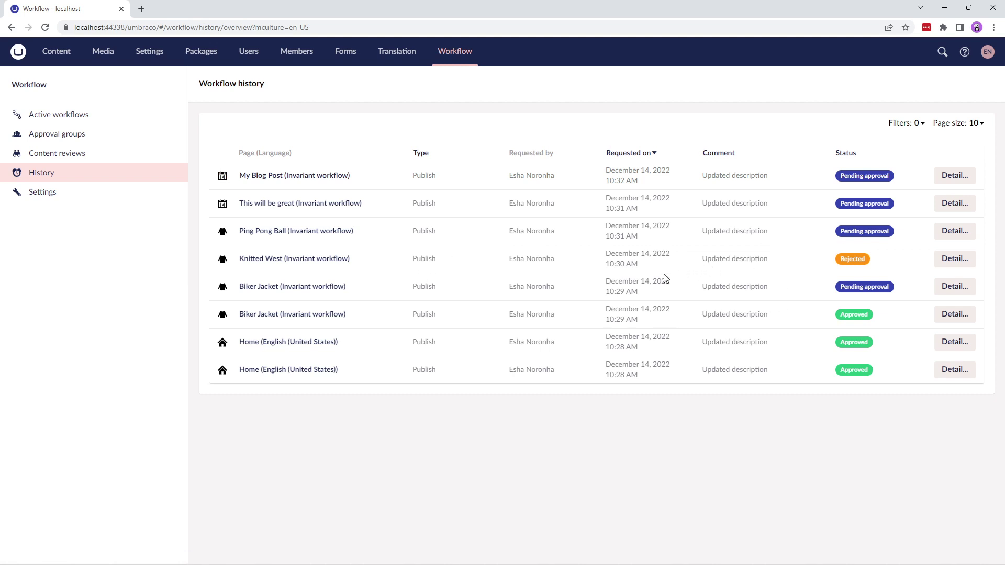
click(47, 194)
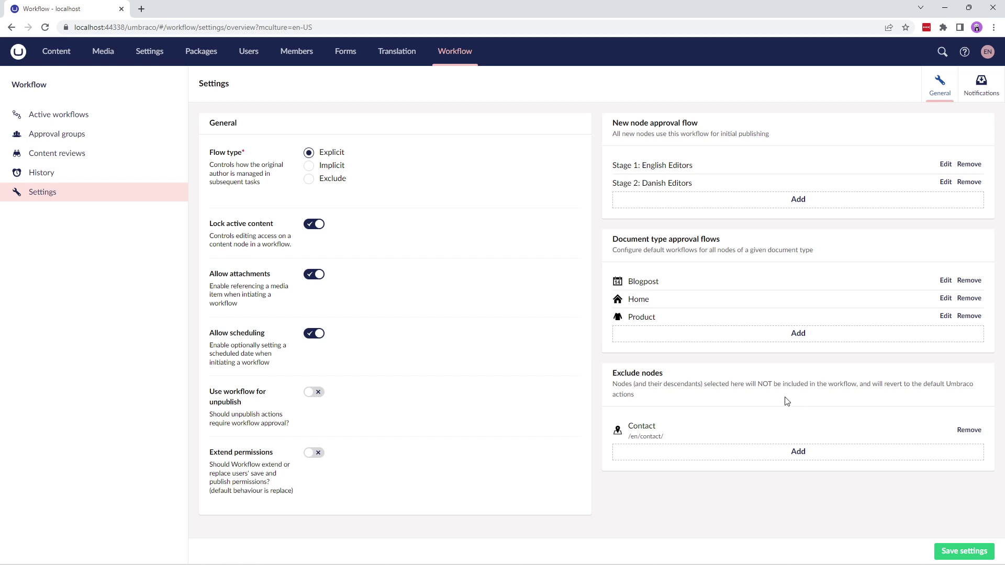
click(970, 92)
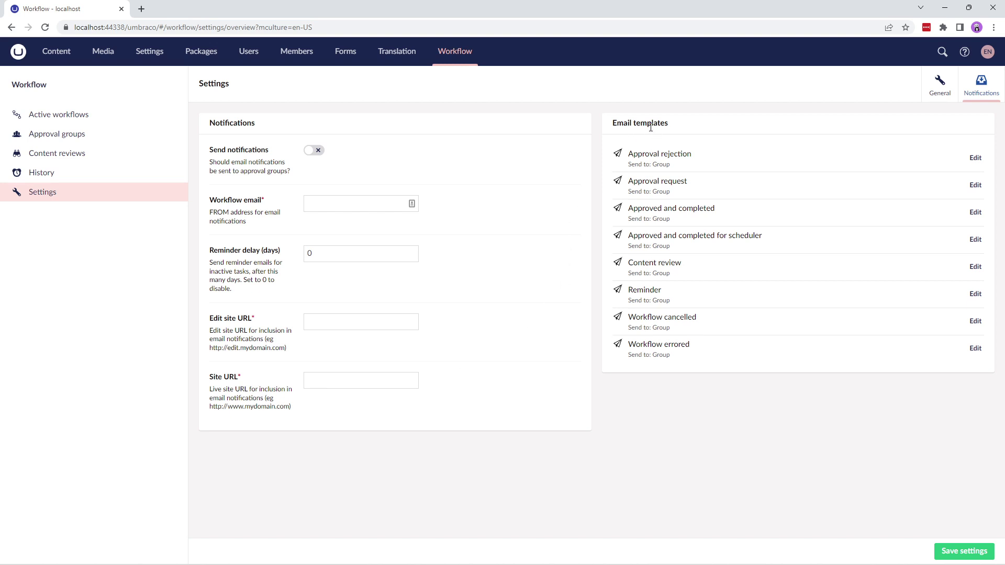
Step: In the Approval rejection email template, try the All, Admin and Author recipient options on and off, and close it without saving
click(976, 159)
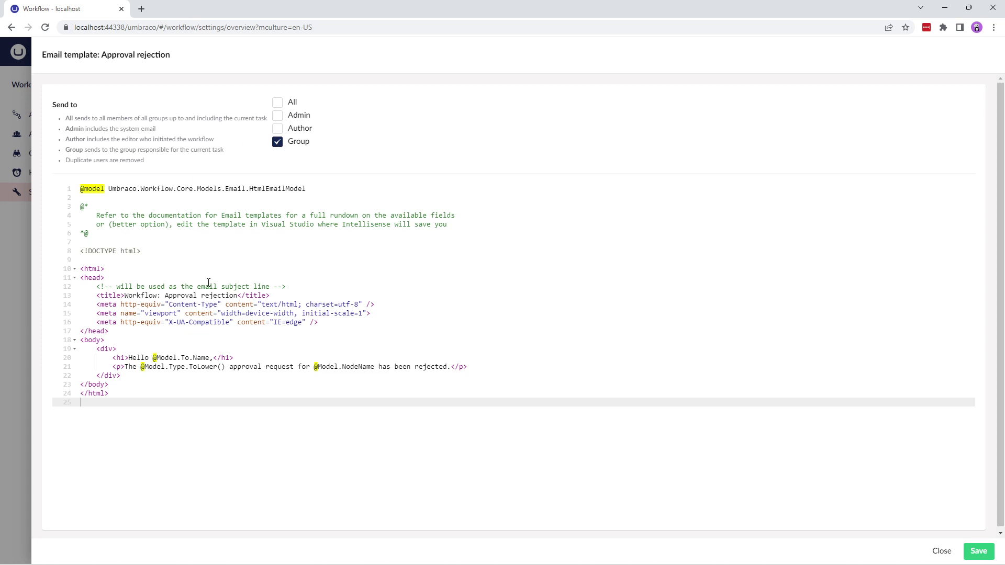
click(277, 103)
click(278, 105)
click(278, 118)
click(280, 120)
click(280, 132)
click(279, 130)
click(941, 552)
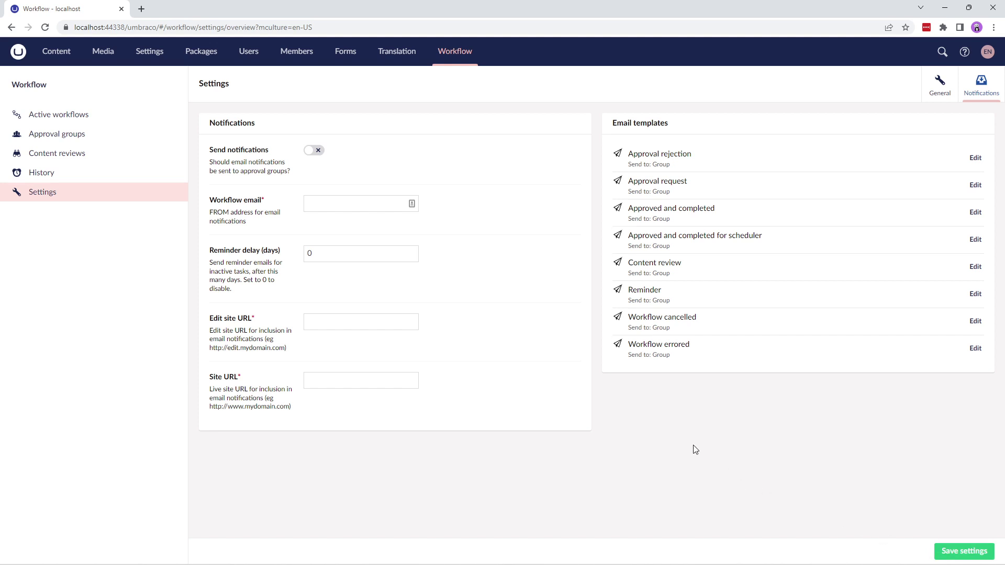